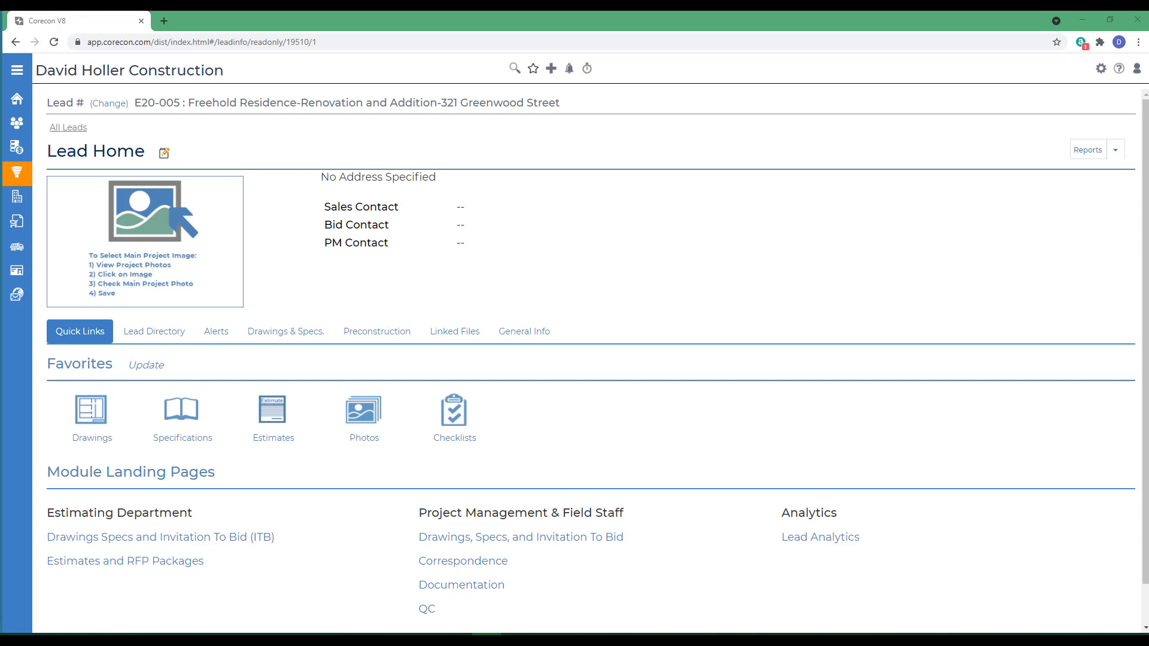
# - Open estimate 001, Freehold Residence, of lead E20-005 to show its estimate cost codes
pyautogui.moveTo(18, 272)
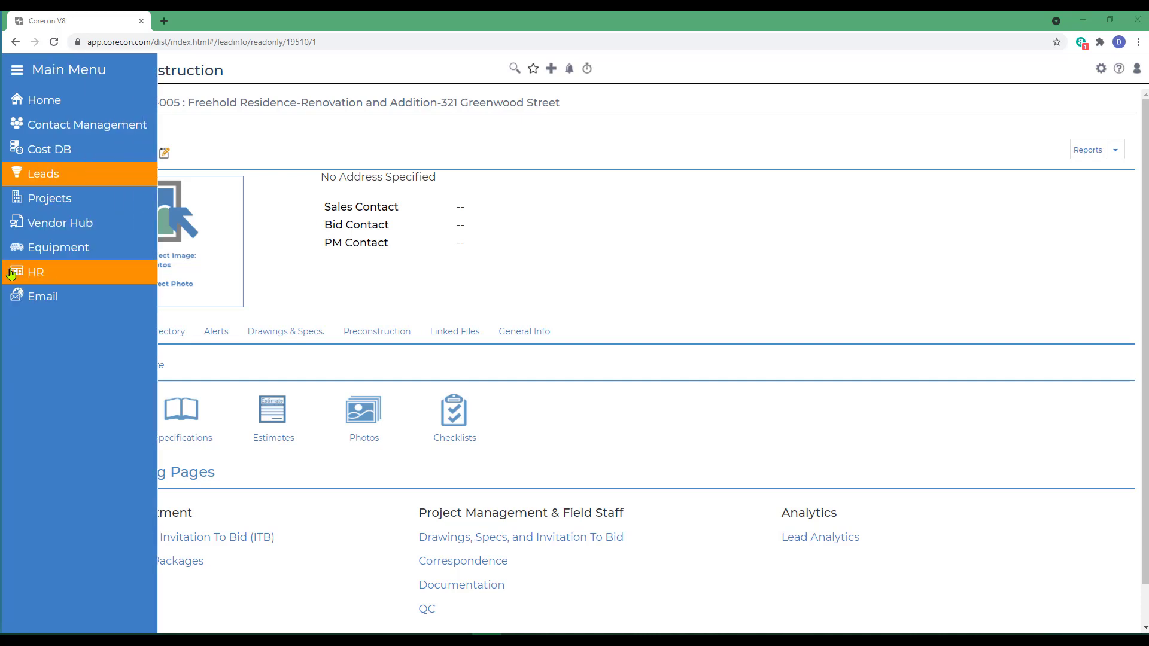
pyautogui.click(37, 177)
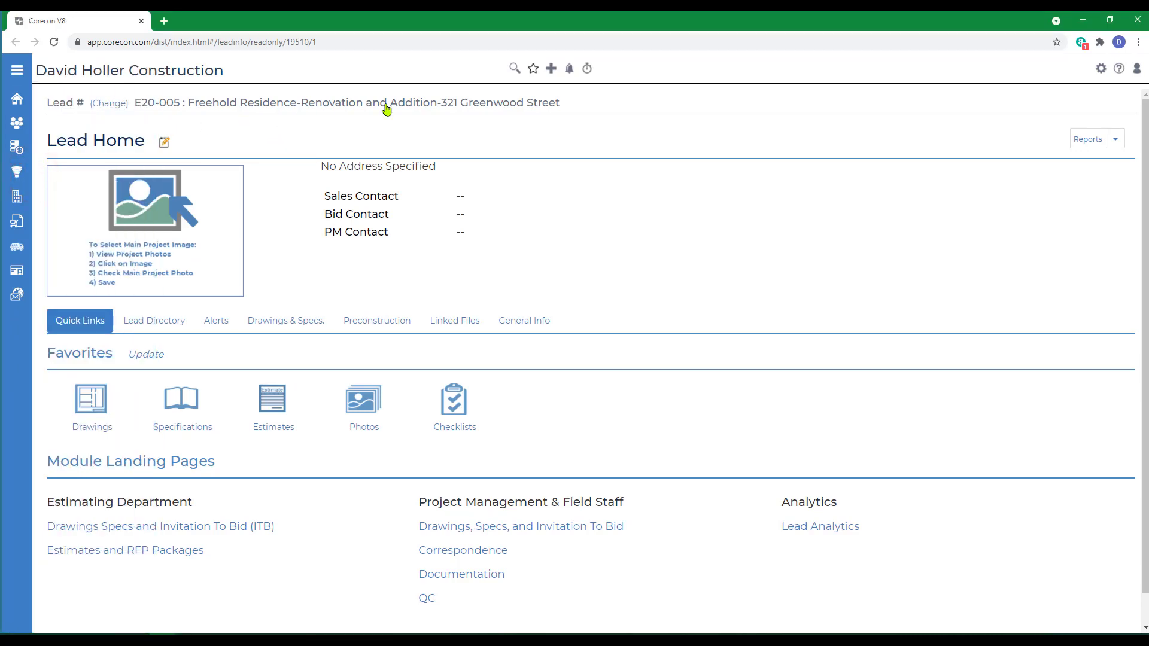
pyautogui.click(86, 551)
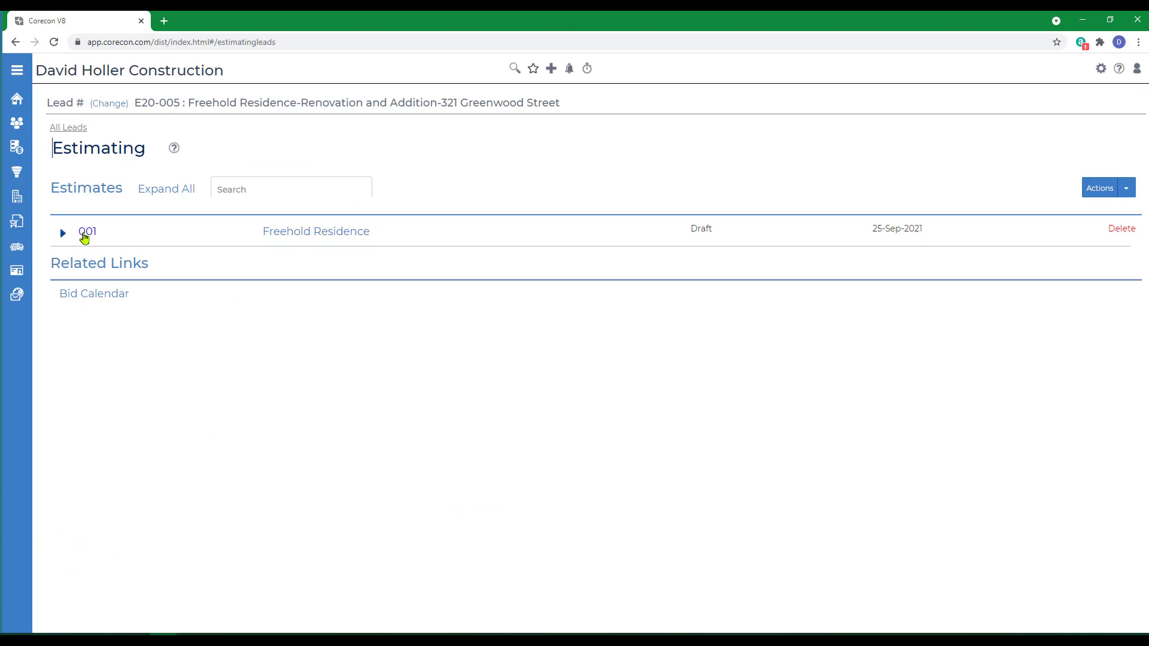
pyautogui.click(84, 234)
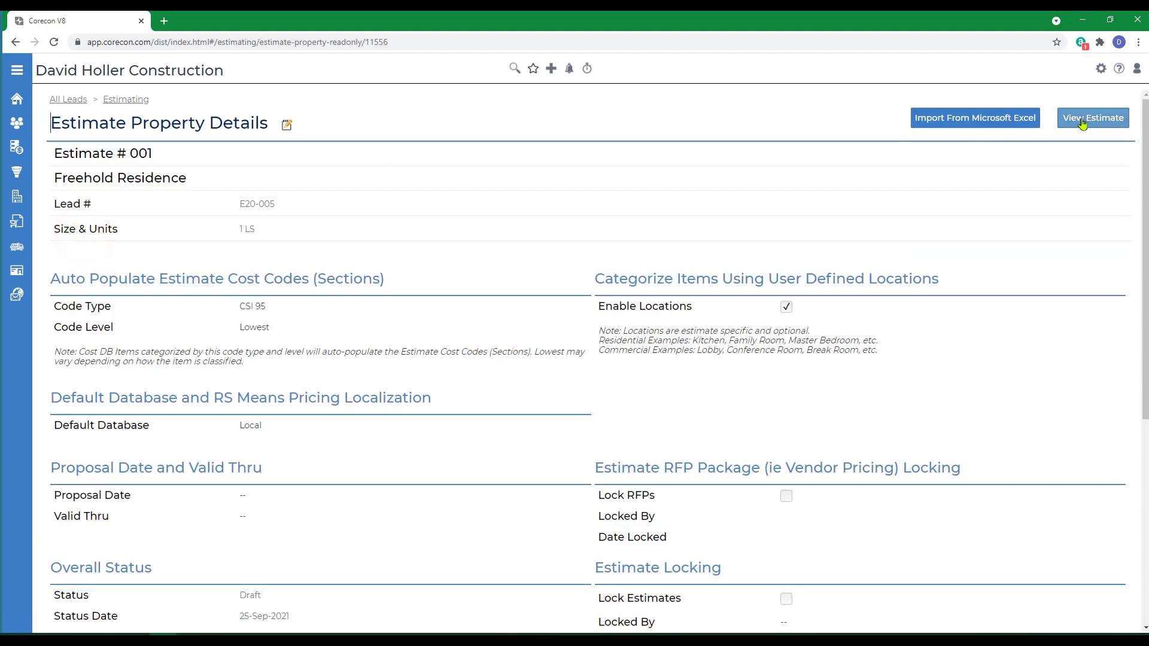
pyautogui.click(1081, 118)
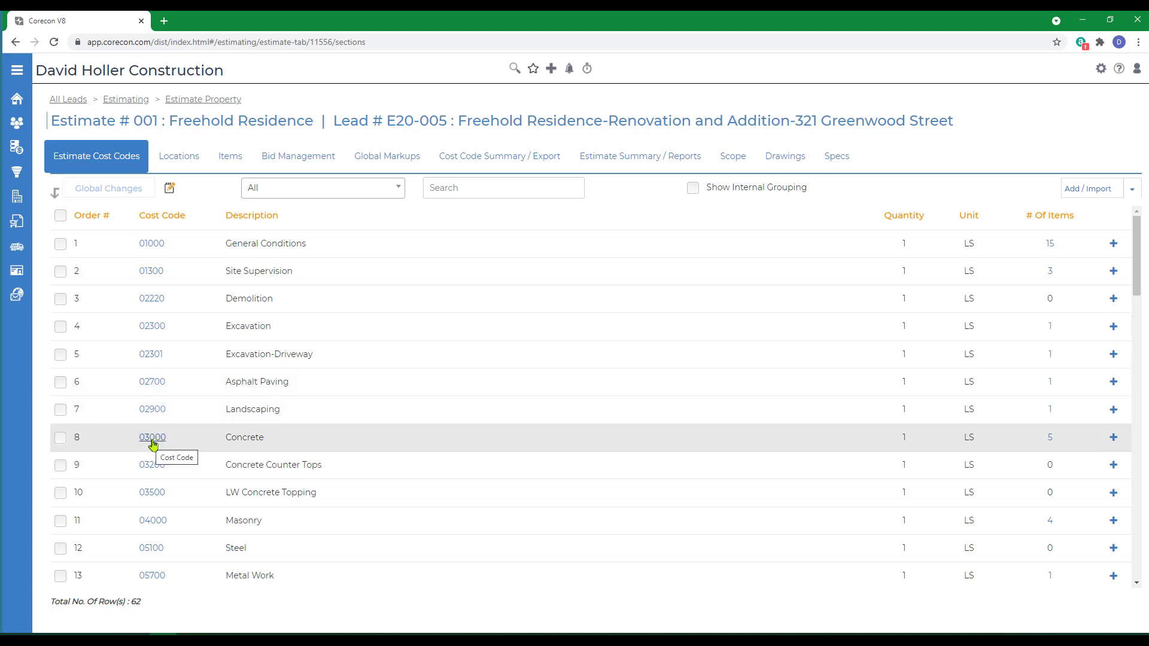
# - Review the inclusions, exclusions and clarifications of the 03000 Concrete cost code
pyautogui.click(157, 435)
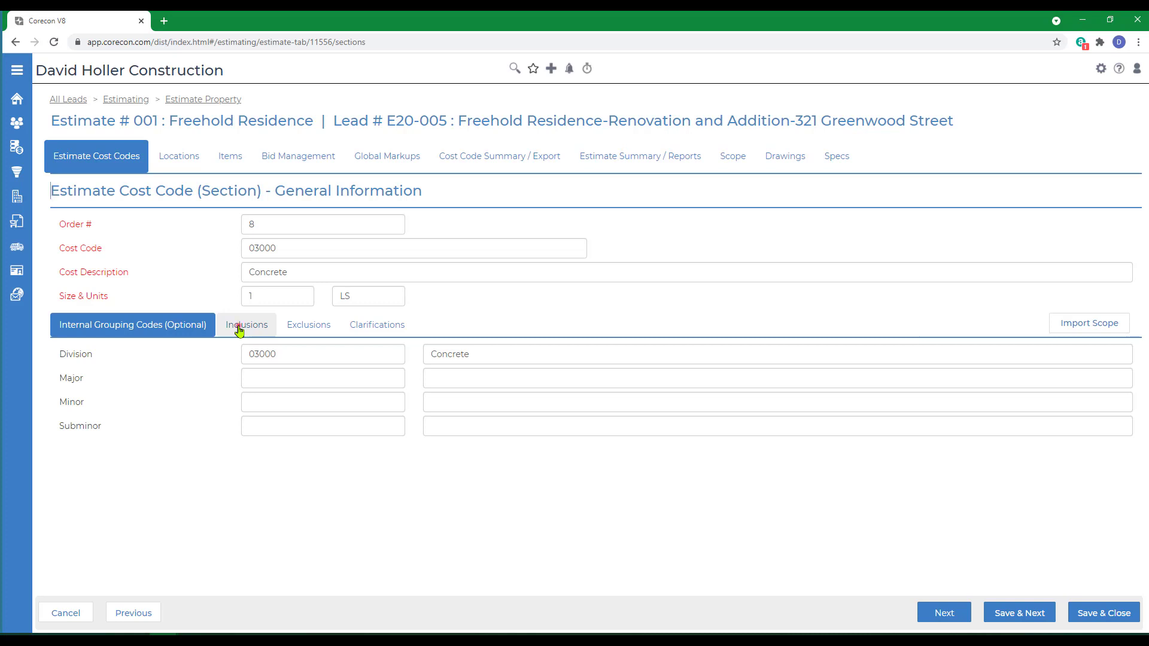
pyautogui.click(238, 330)
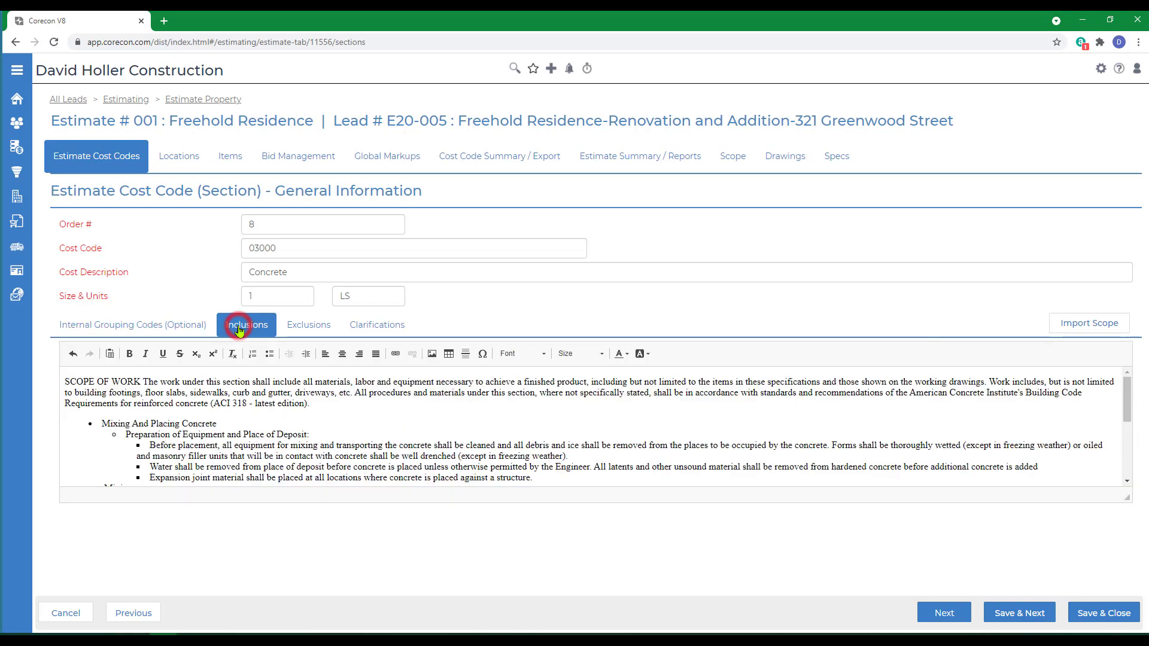
pyautogui.click(306, 332)
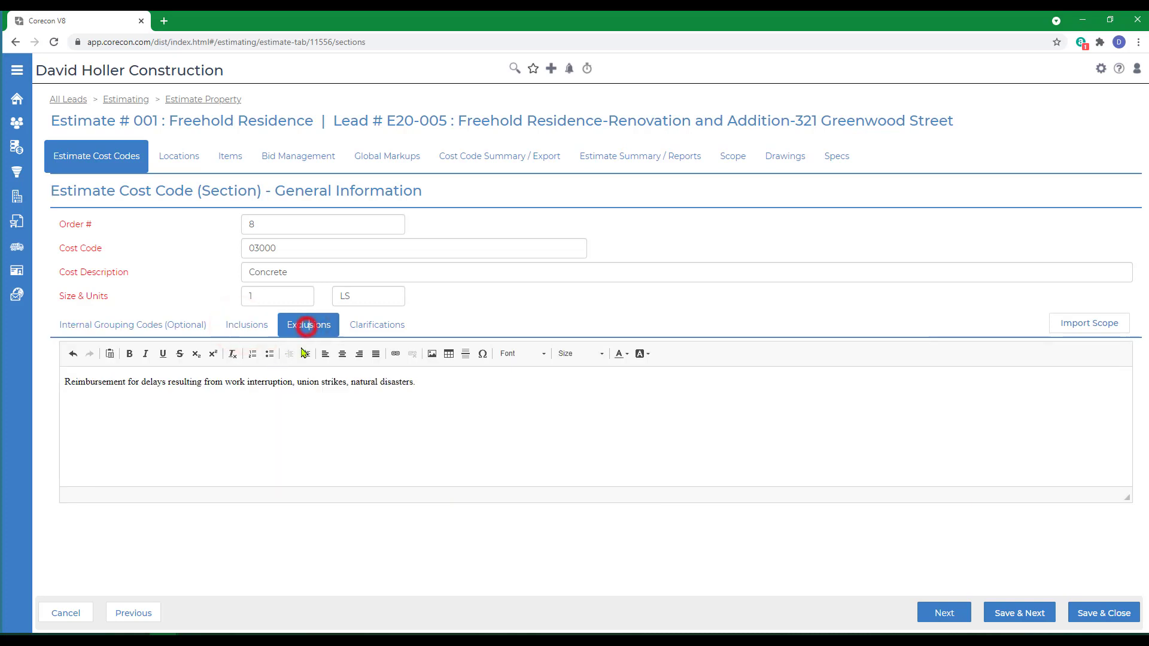
pyautogui.click(375, 334)
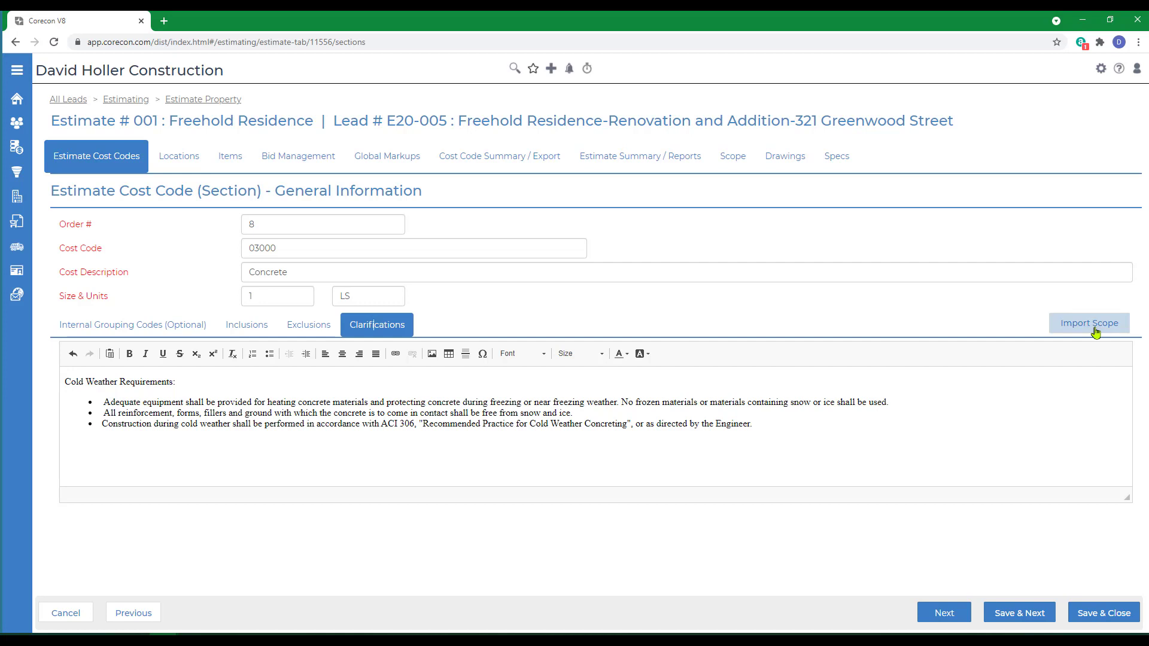
# - Review the estimate items listed under the 03000 Concrete cost code
pyautogui.click(230, 156)
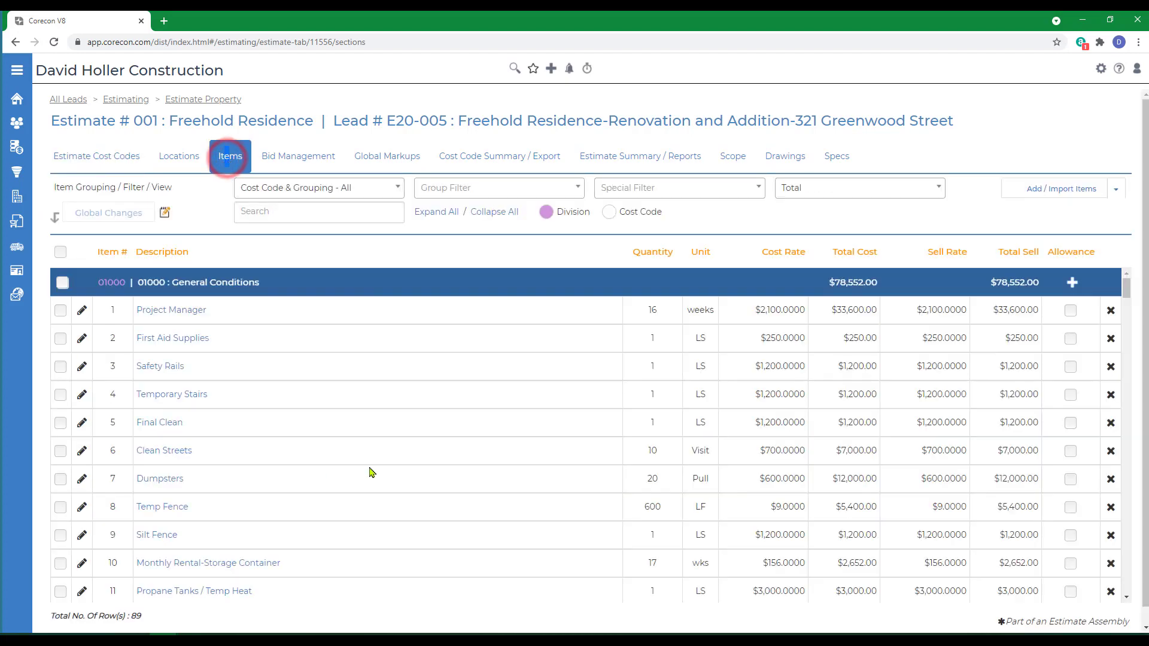
pyautogui.scroll(-10, 264, 481)
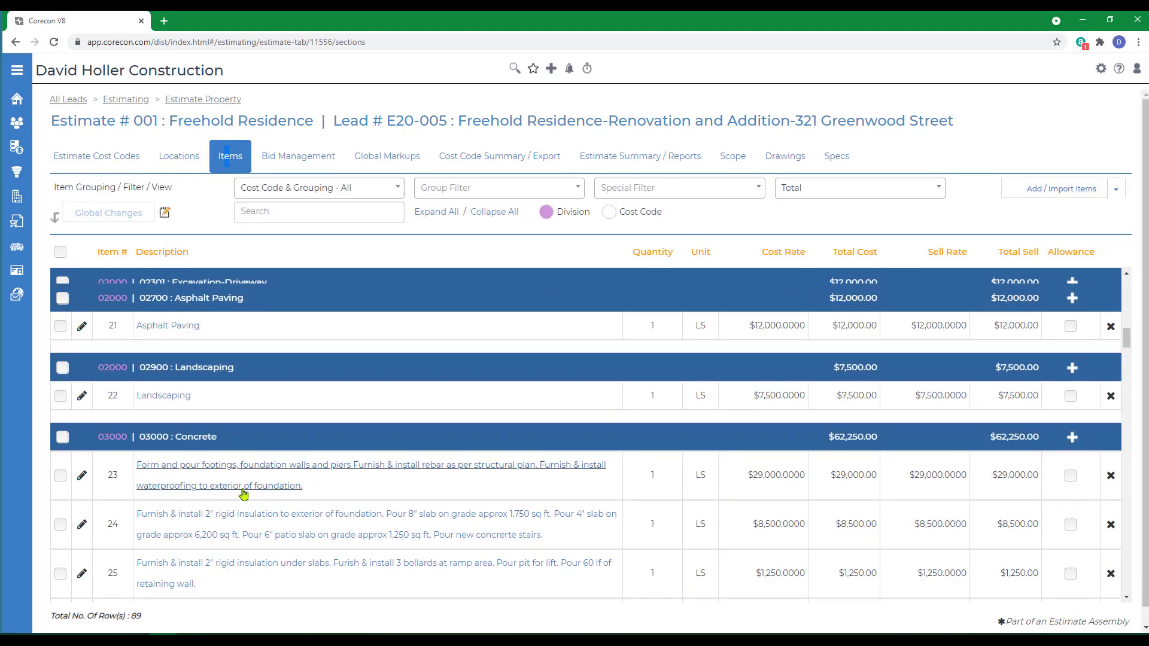
pyautogui.scroll(-2, 329, 494)
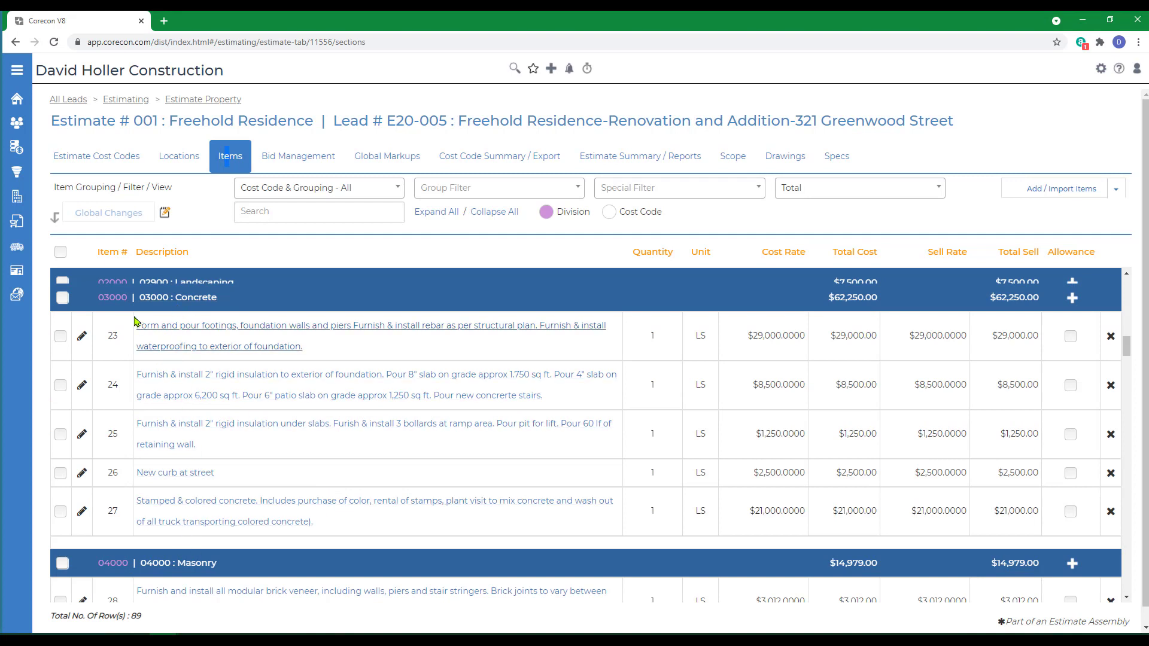
# - Start importing an estimate cost code as an RFP package, choosing 03000 with its inclusions, exclusions and clarifications
pyautogui.click(280, 166)
pyautogui.click(1132, 192)
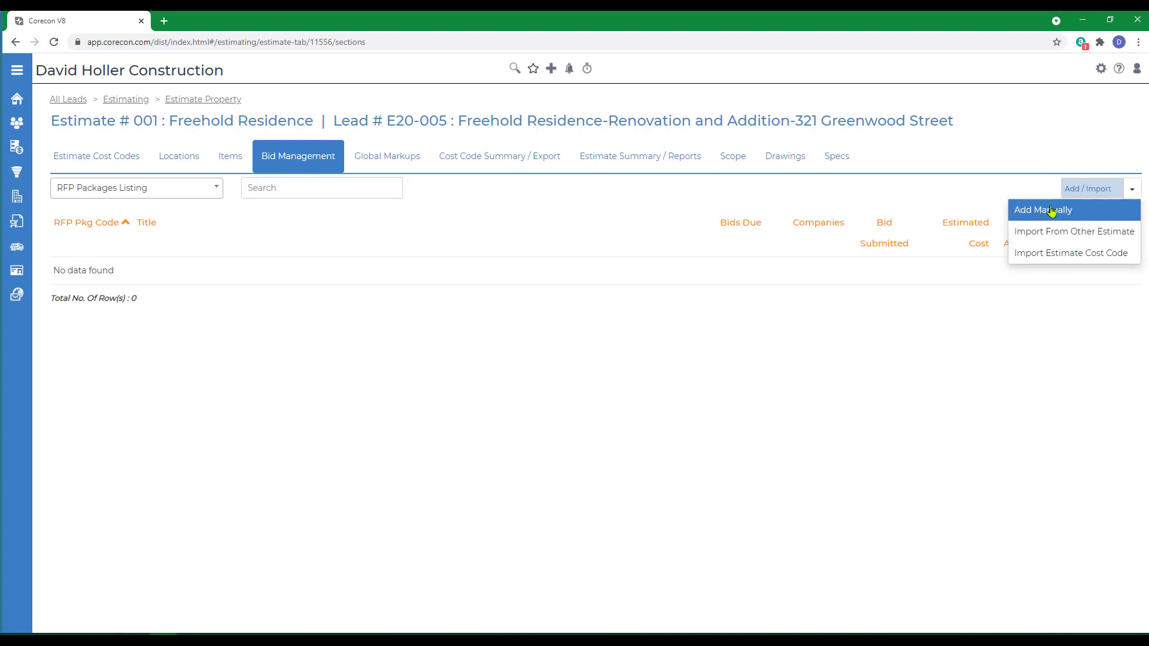
pyautogui.click(1047, 258)
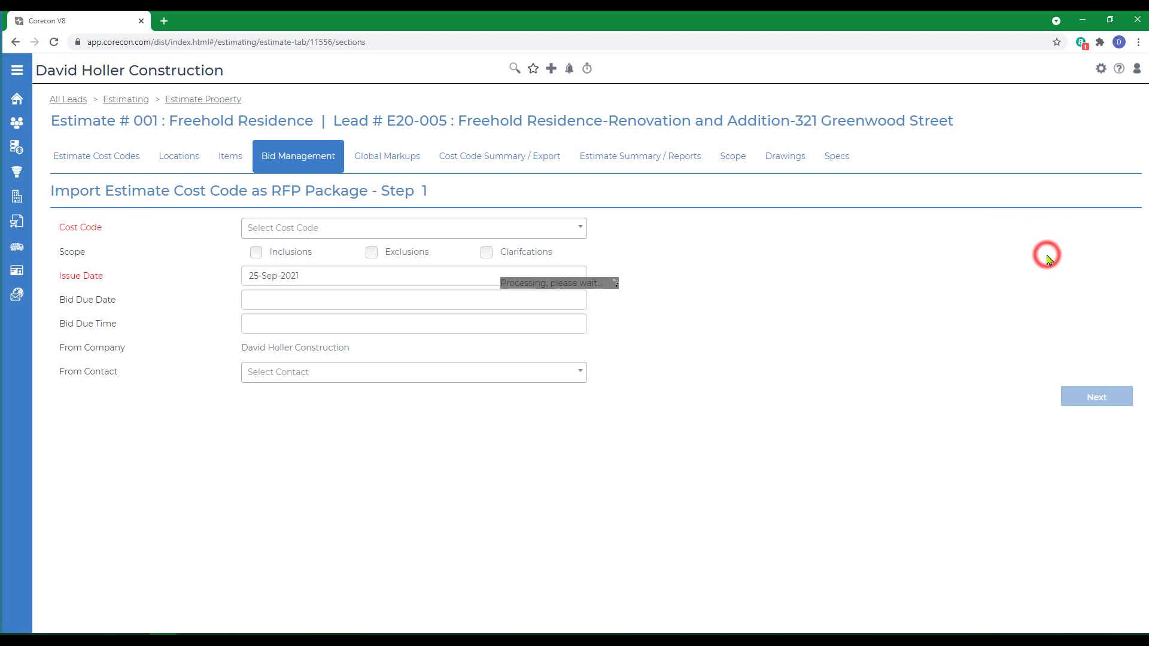
pyautogui.click(312, 231)
pyautogui.scroll(-5, 313, 322)
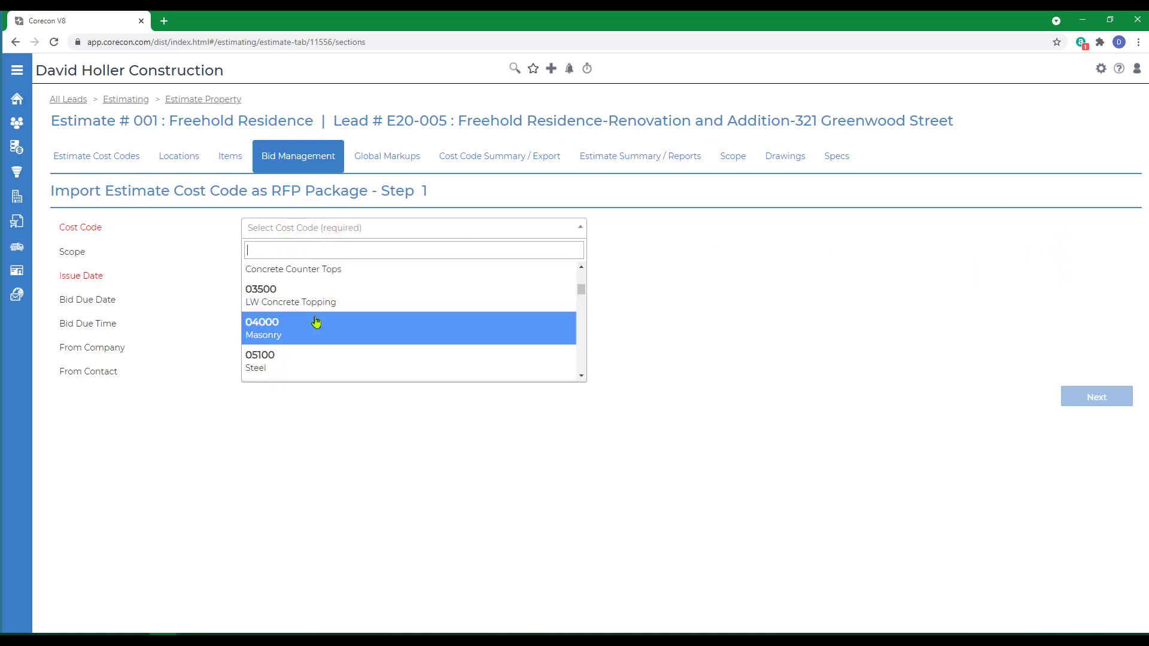
pyautogui.scroll(2, 287, 317)
pyautogui.click(262, 308)
pyautogui.click(487, 252)
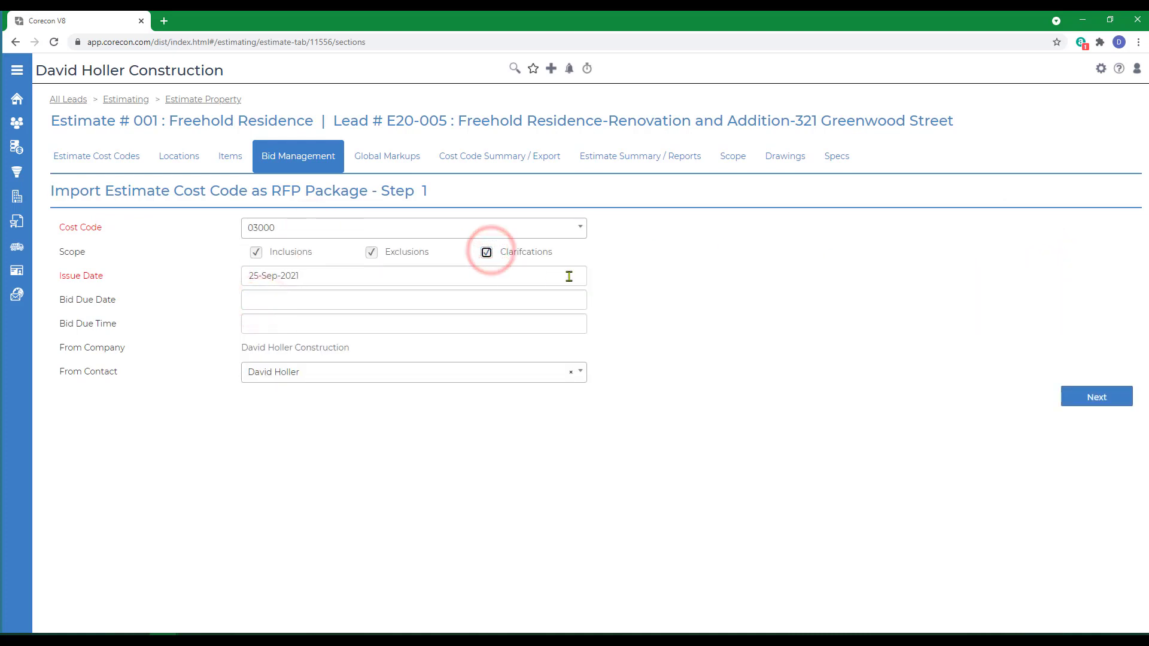
# - Set the issue date to 01-Sep-2021 and the bid due date and time to 27-Sep-2021, 12:00 PM, and continue to the bidders
pyautogui.click(346, 278)
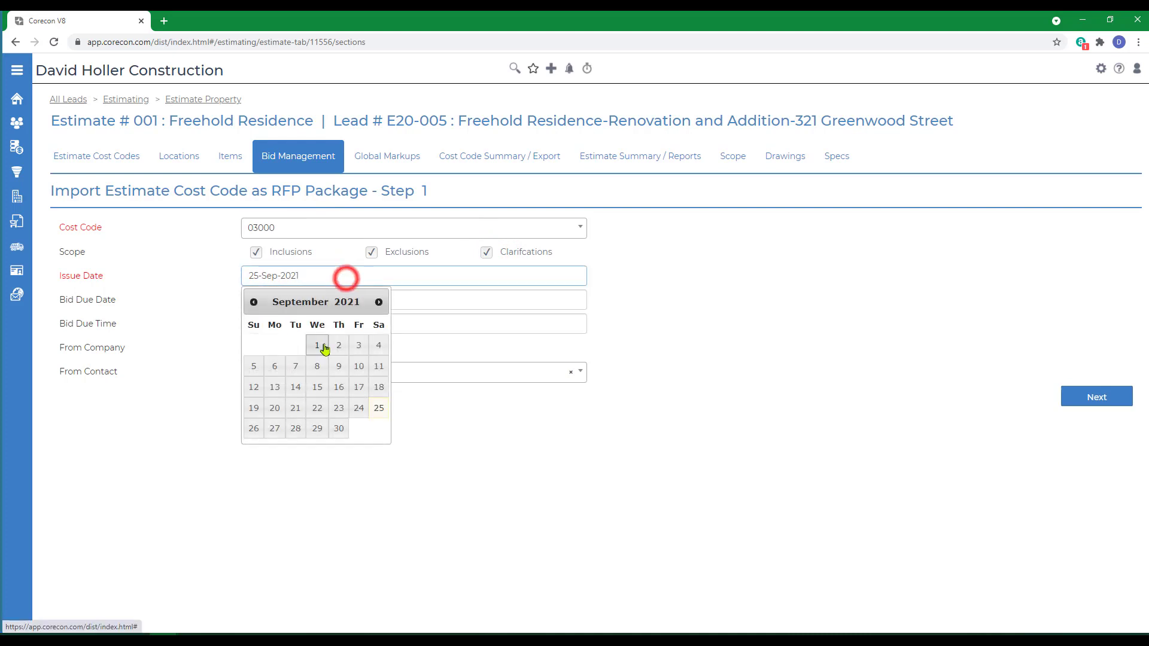
pyautogui.click(322, 344)
pyautogui.click(295, 301)
pyautogui.click(278, 459)
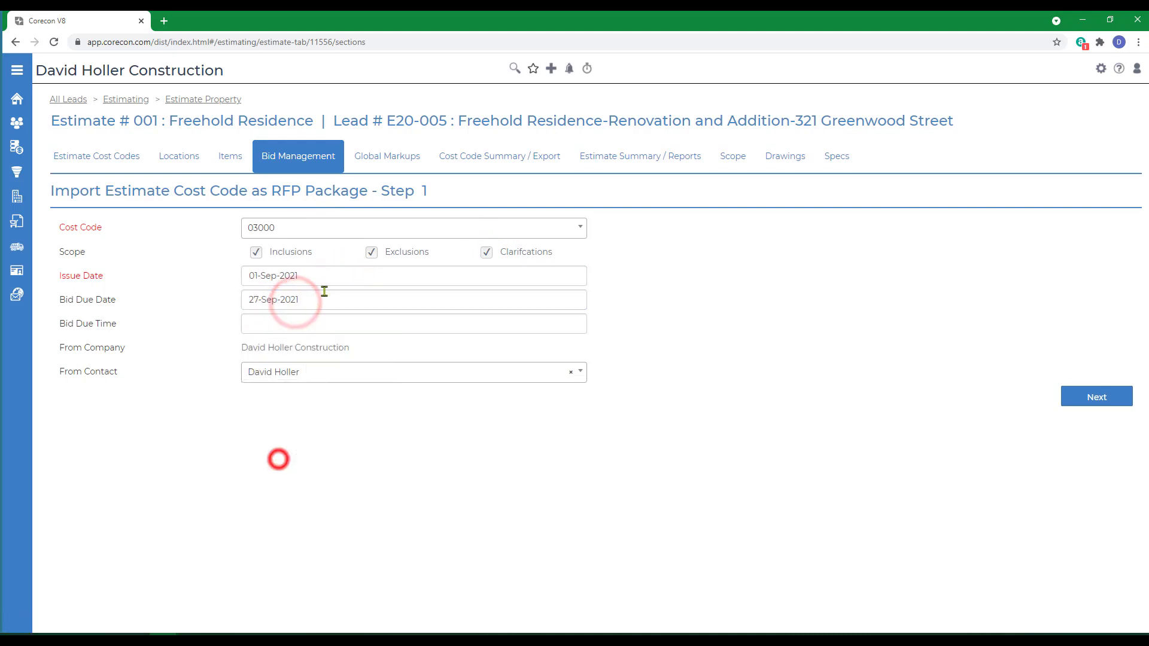
pyautogui.click(269, 329)
pyautogui.scroll(-10, 275, 371)
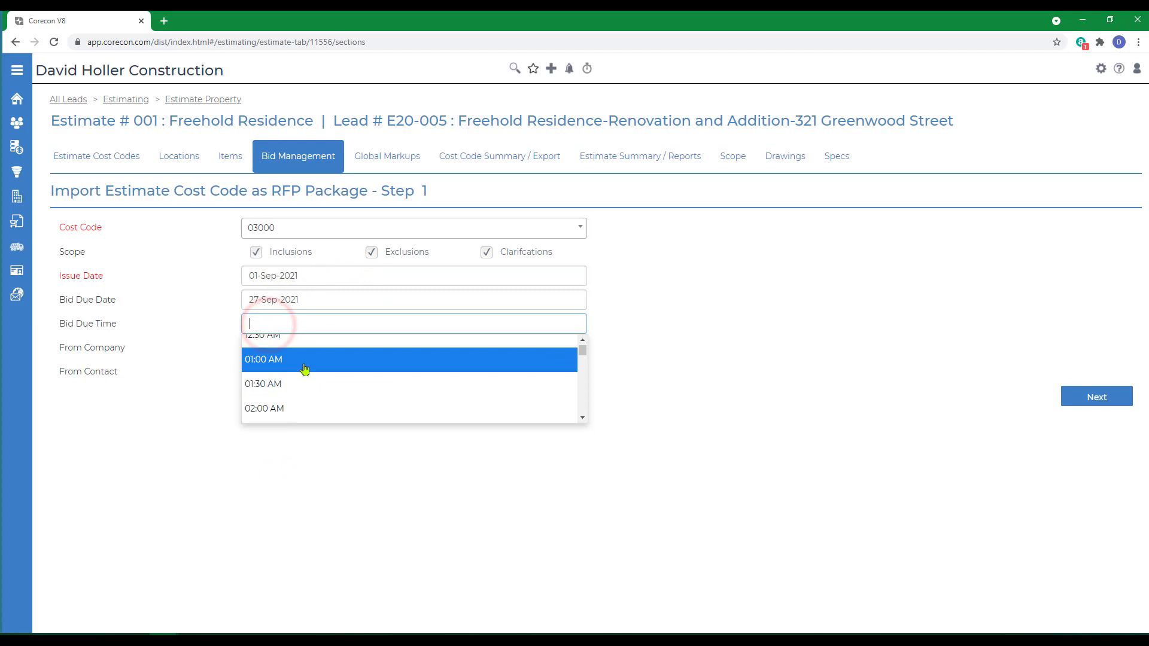
pyautogui.click(263, 359)
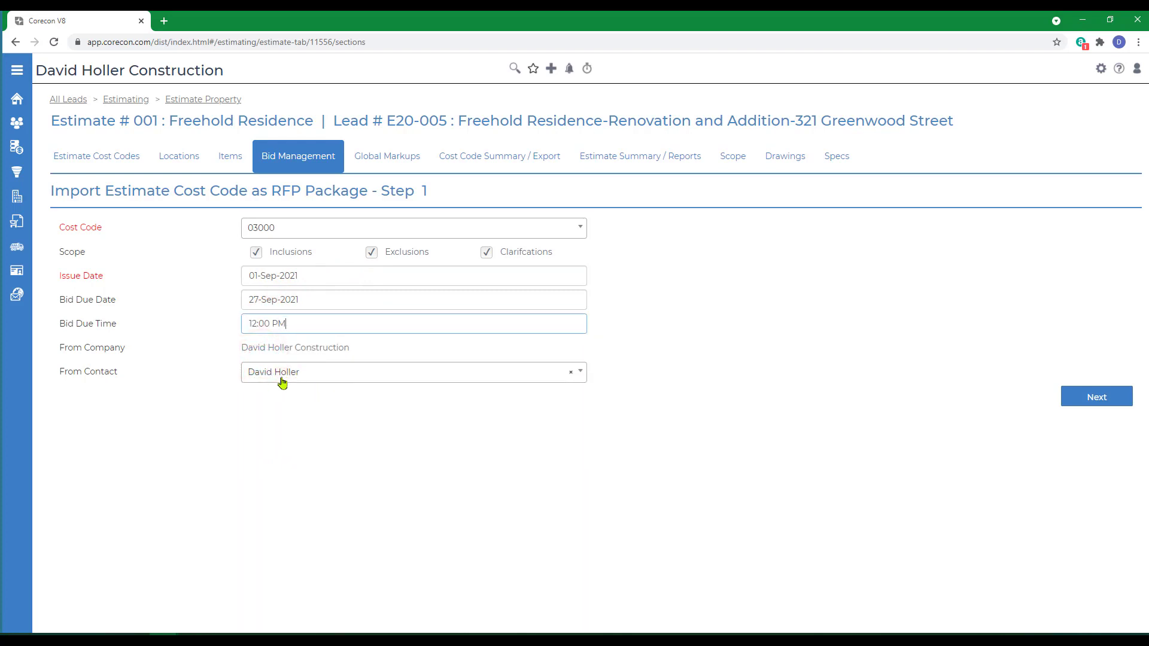
pyautogui.click(1091, 399)
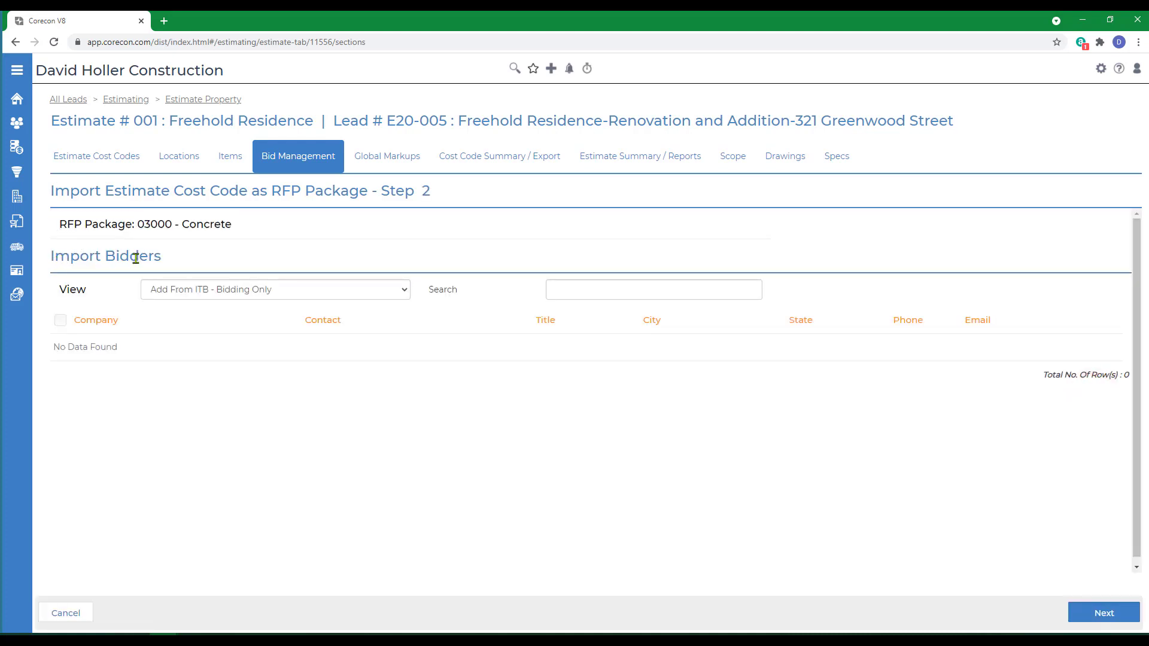
# - Add bidders from the master list: a president contact at Stika Concrete and the sales contact at Pinnacle Specialties, Inc
pyautogui.click(353, 290)
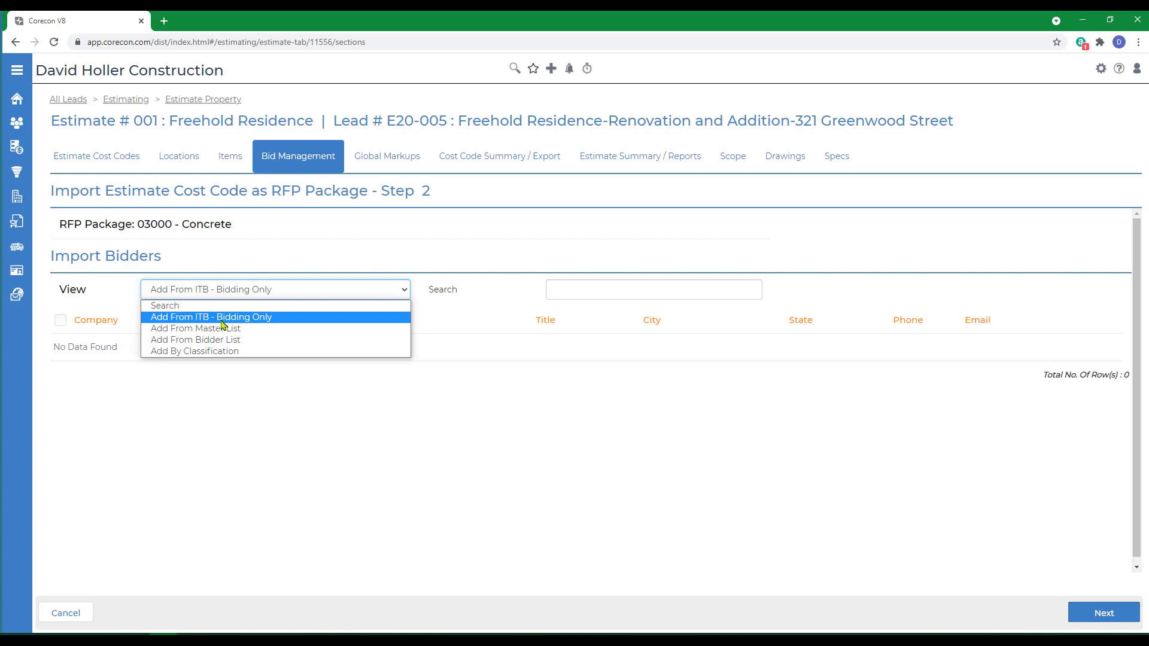
pyautogui.click(194, 329)
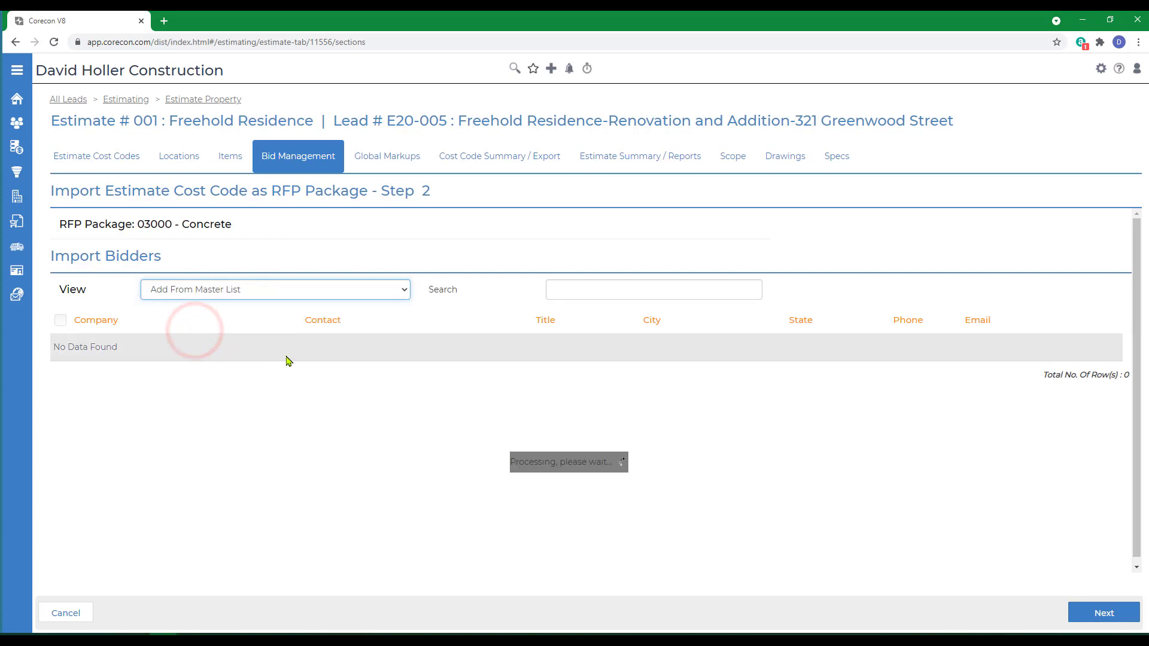
pyautogui.scroll(-15, 239, 478)
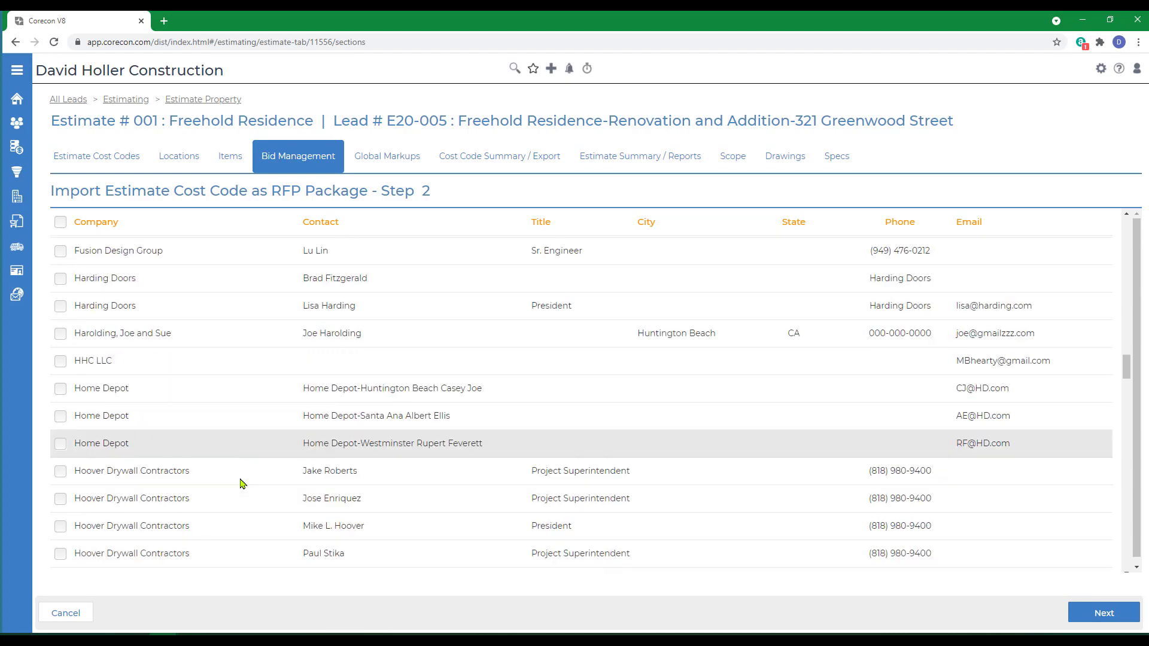
pyautogui.scroll(-10, 242, 483)
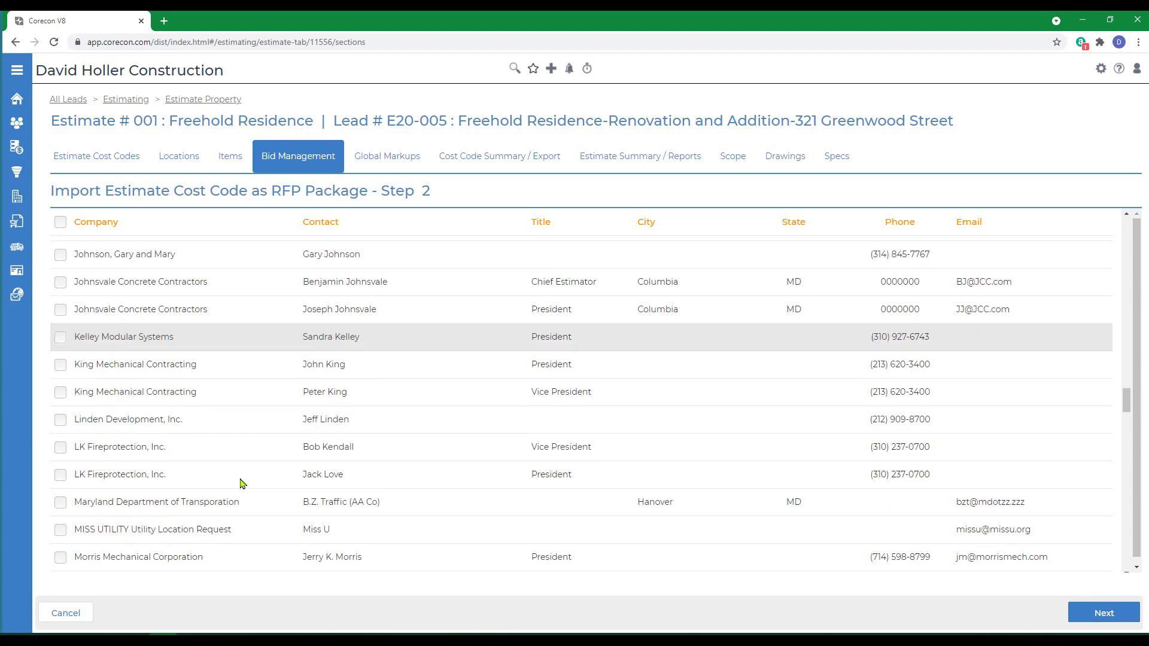
pyautogui.scroll(-10, 242, 483)
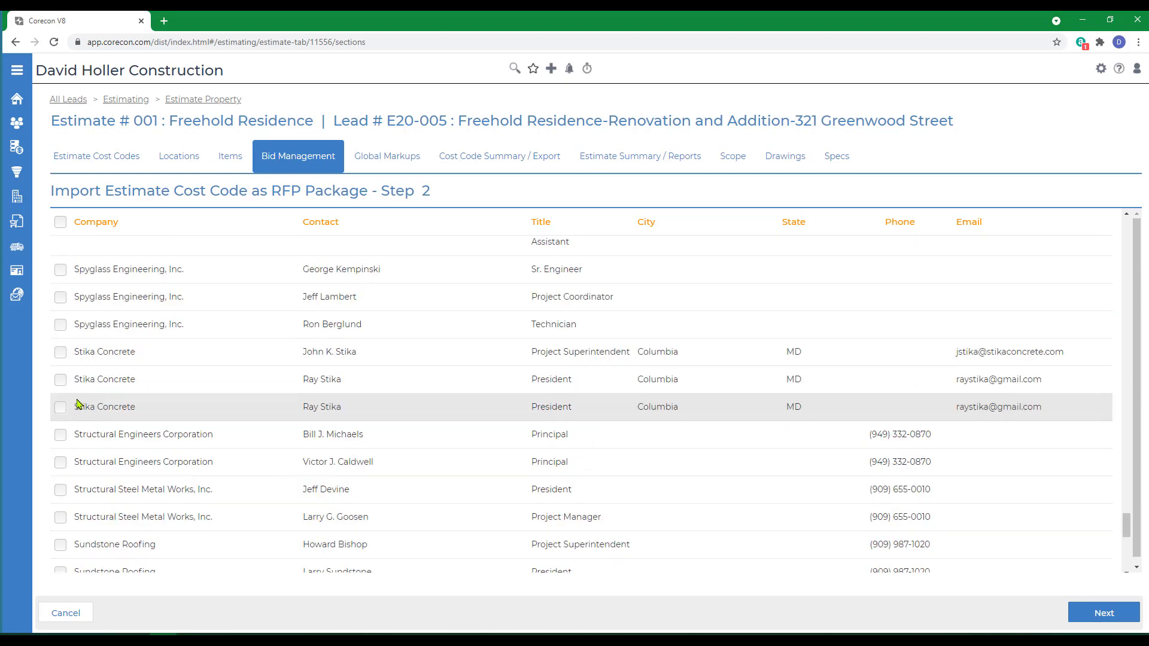
pyautogui.click(60, 407)
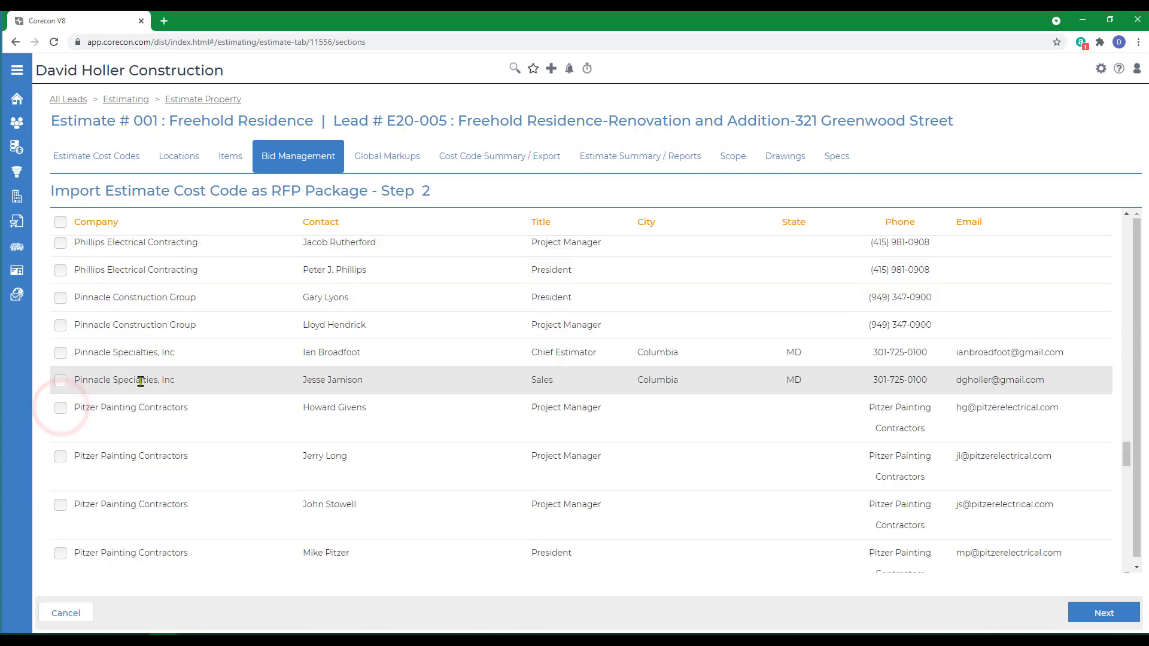
pyautogui.click(60, 383)
pyautogui.click(1100, 613)
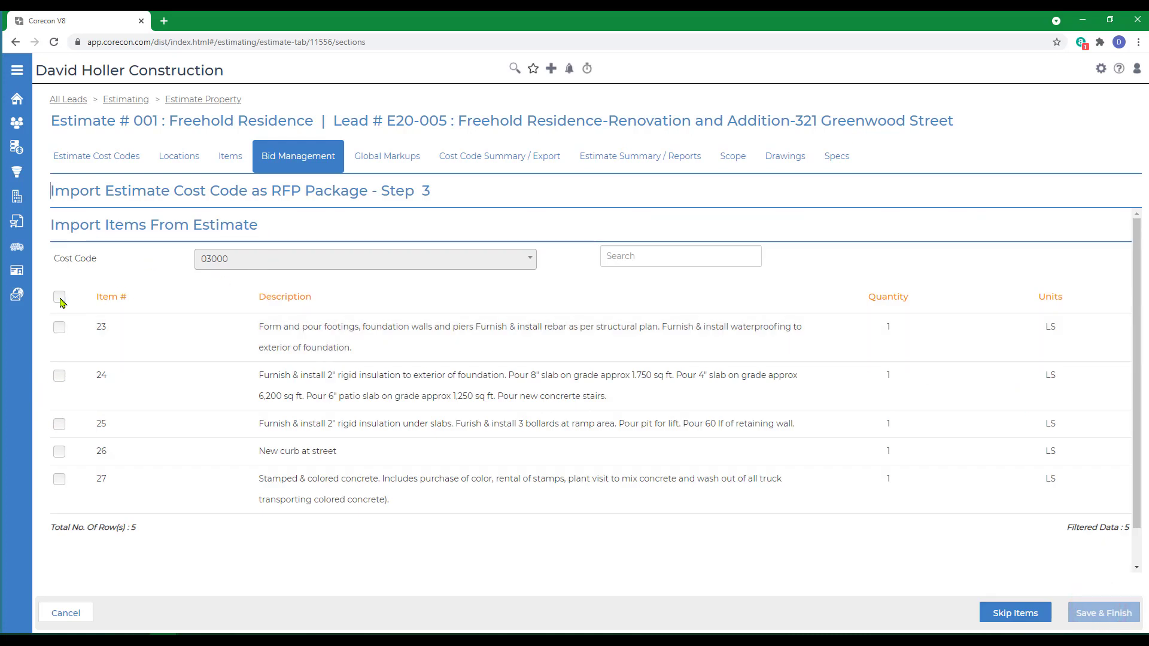
# - Include all estimate items of cost code 03000 in the RFP package and save it
pyautogui.click(60, 297)
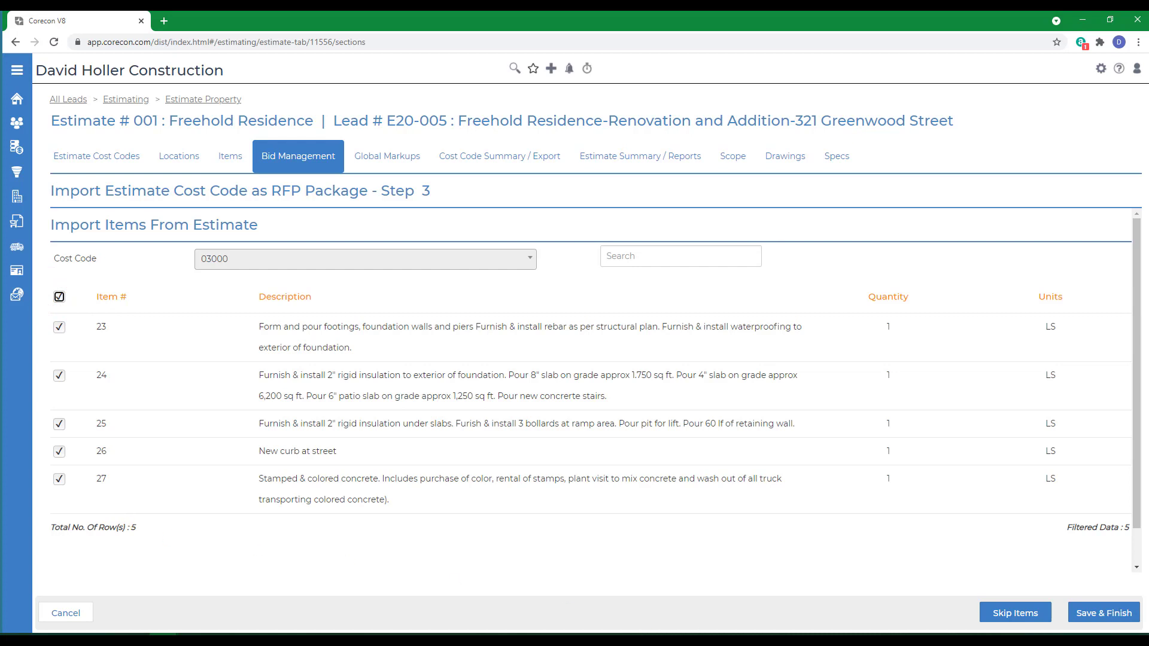
pyautogui.click(1101, 614)
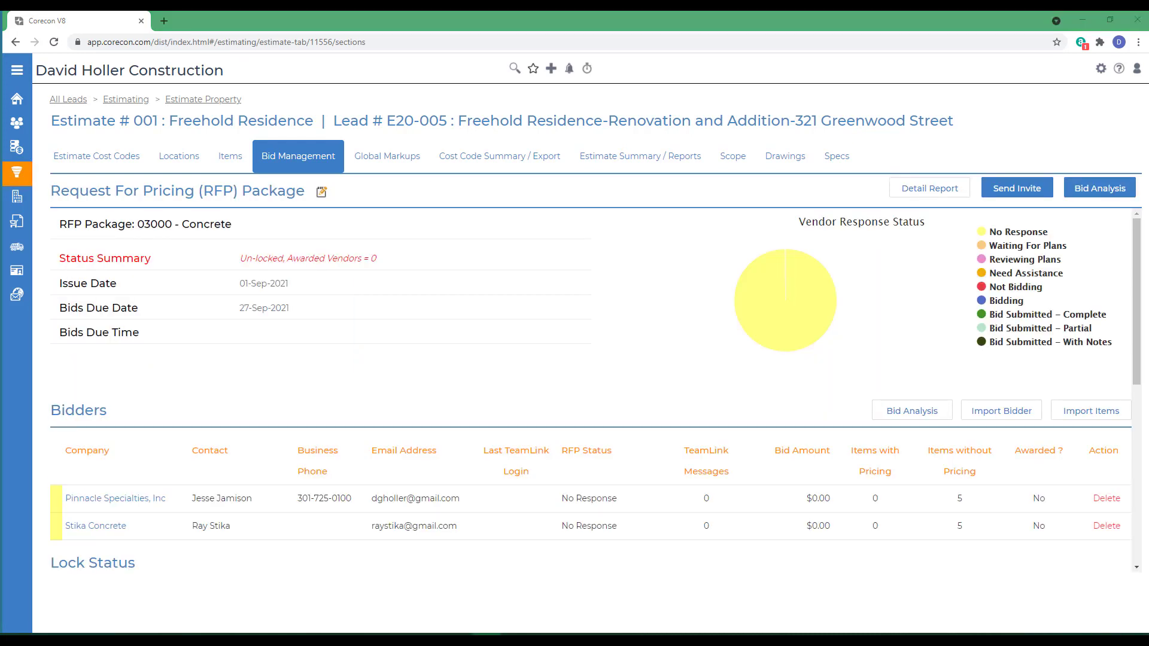
# - Open the 03000 Concrete RFP package for editing and check its work scope, inclusions, exclusions and clarifications
pyautogui.click(321, 192)
pyautogui.scroll(-3, 502, 357)
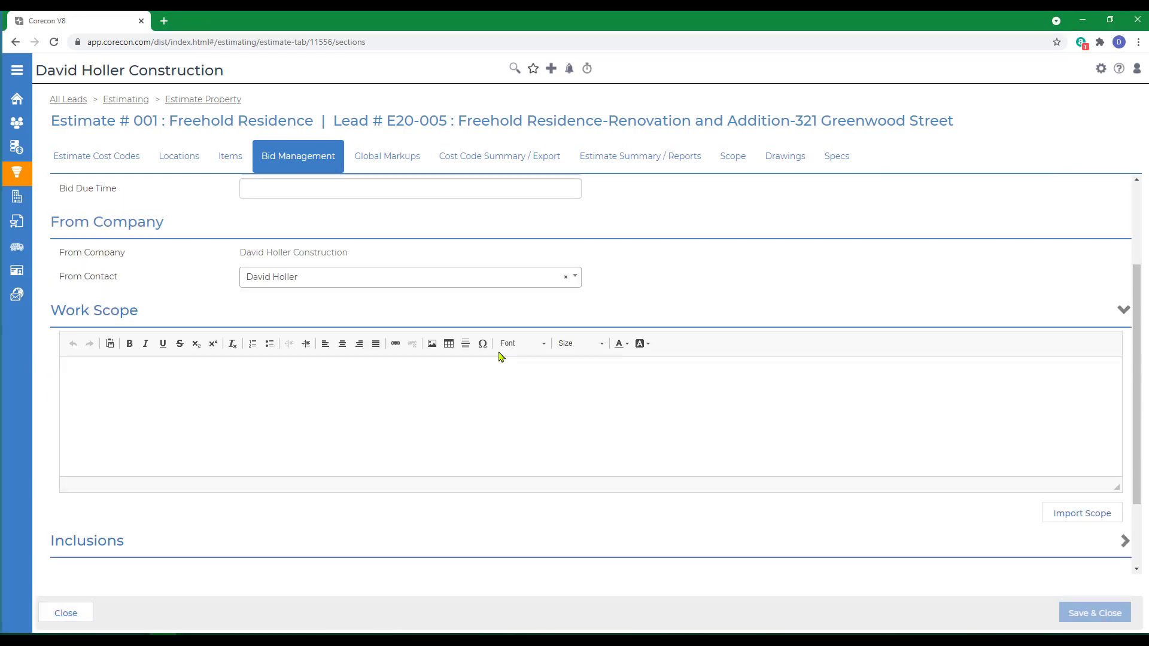
pyautogui.scroll(-2, 501, 357)
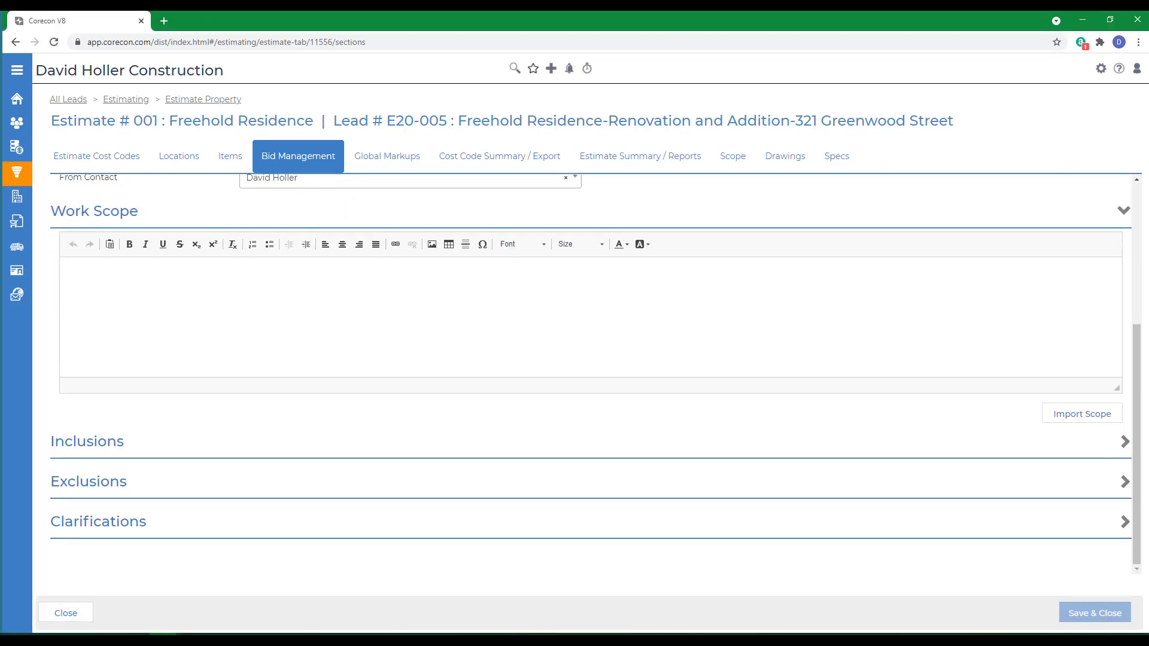
pyautogui.click(1119, 447)
pyautogui.click(1120, 447)
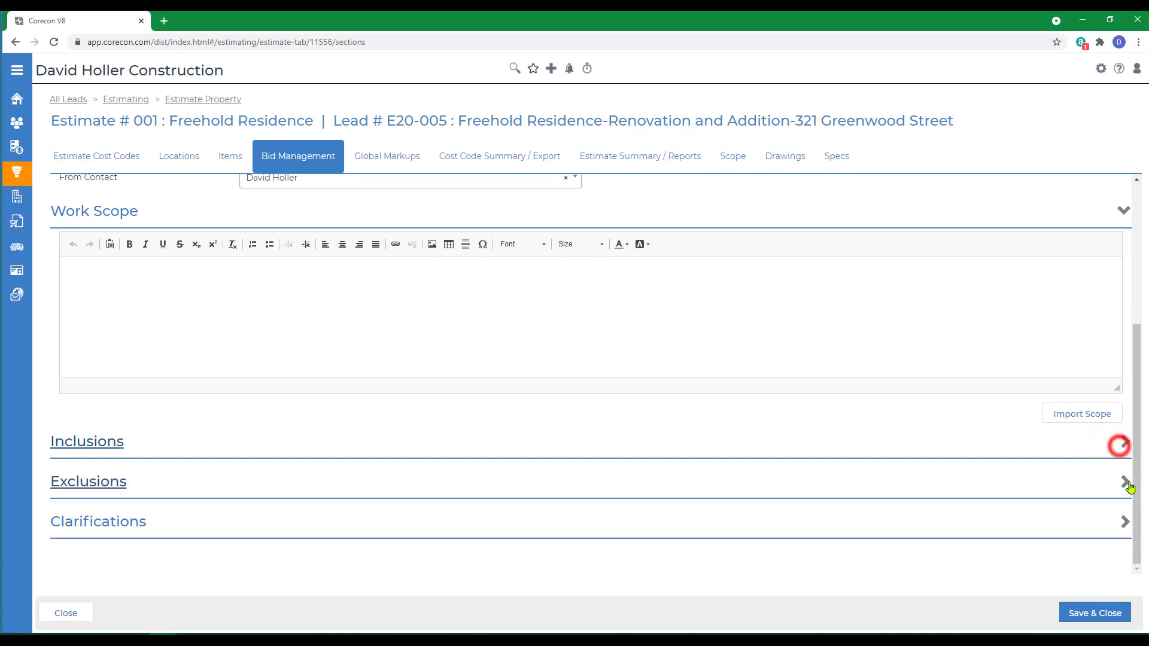
pyautogui.click(1127, 482)
pyautogui.click(1128, 483)
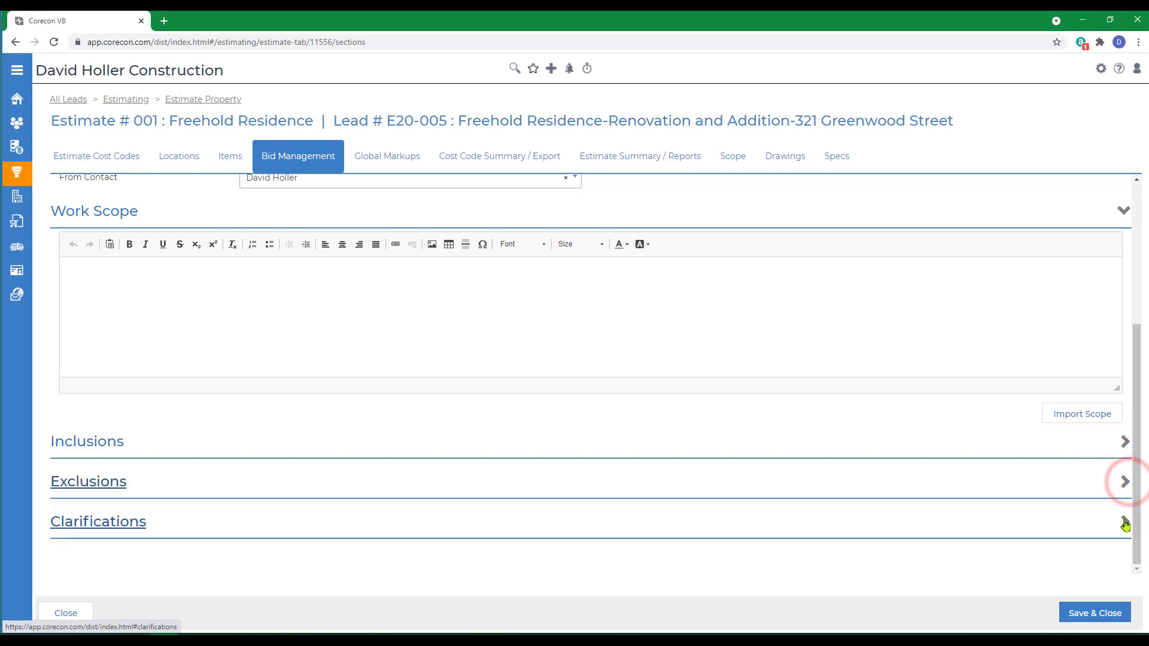
pyautogui.click(1124, 520)
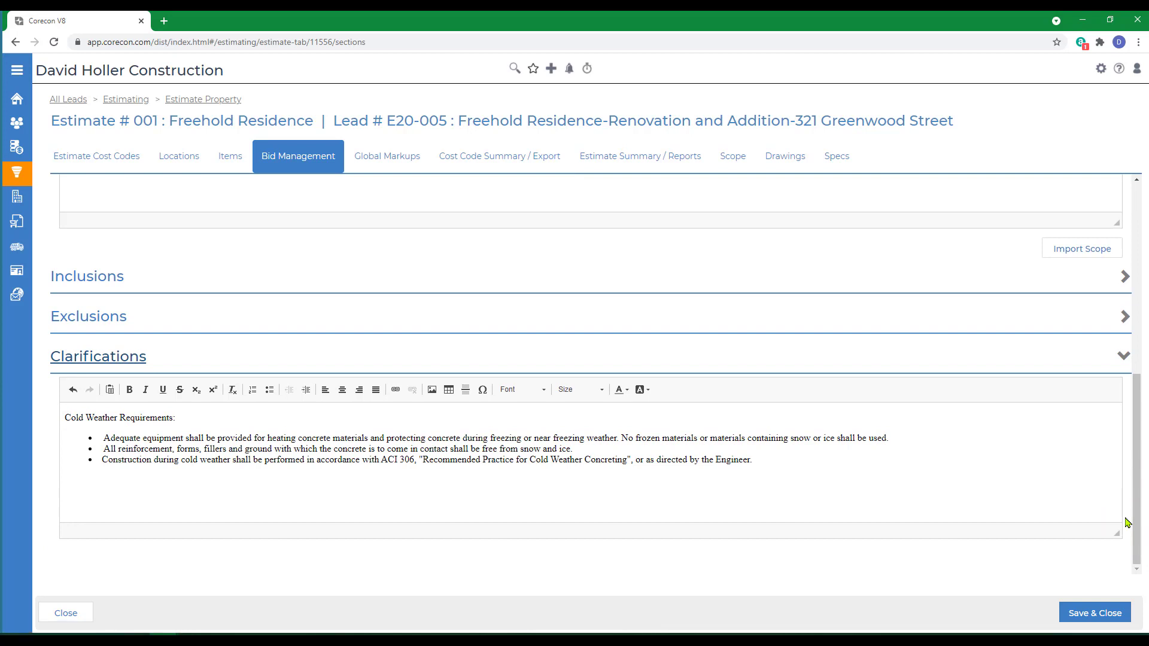
# - Write the work scope "All Division 03 Scopes of Work. Furnish and Install all Materials, Labor, Insurance, Equipment and conincidental costs"
pyautogui.click(1120, 358)
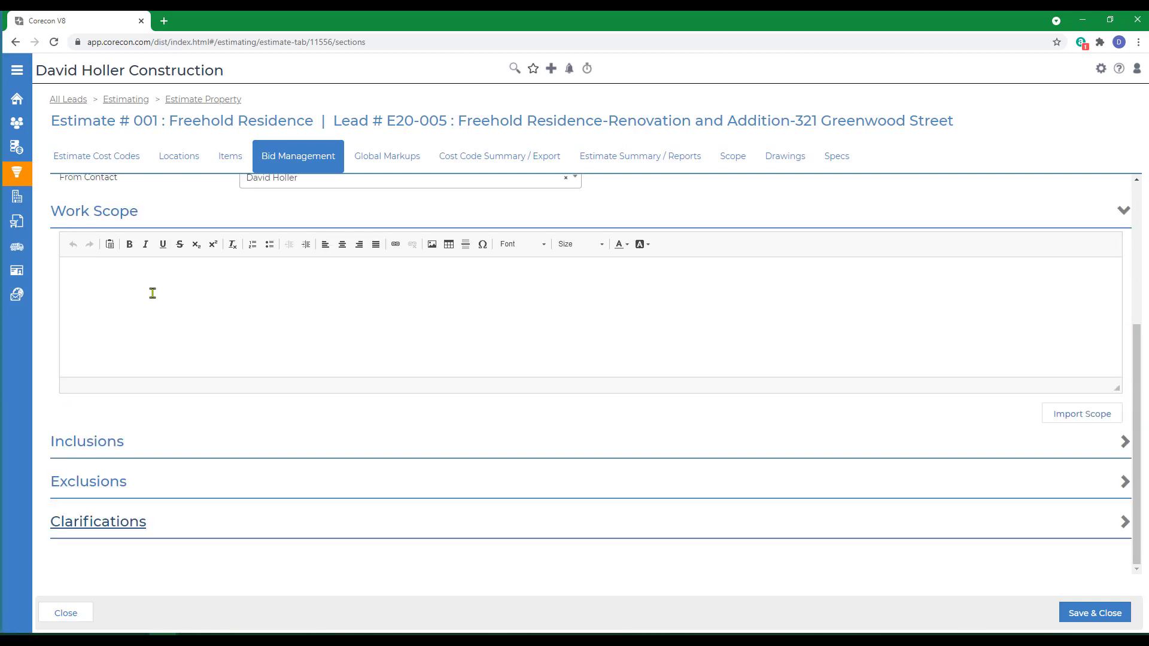
pyautogui.click(153, 294)
pyautogui.write('All Div')
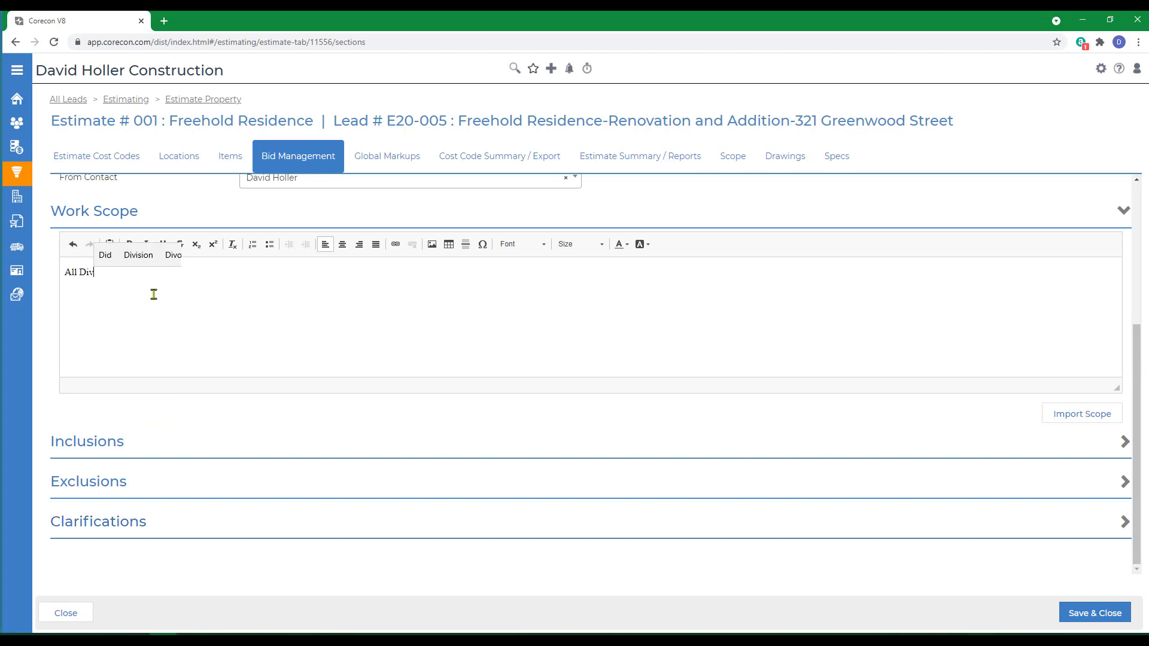
pyautogui.write('ision 03 Scopes of Work.  Fur')
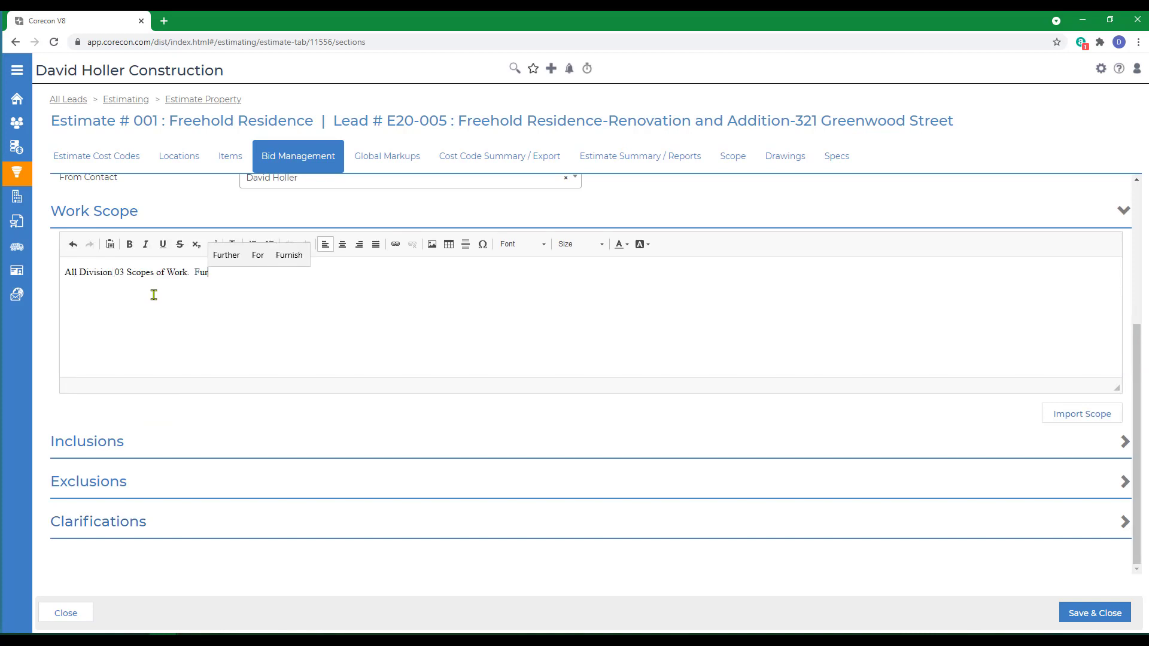
pyautogui.write('nish and Install all Mater')
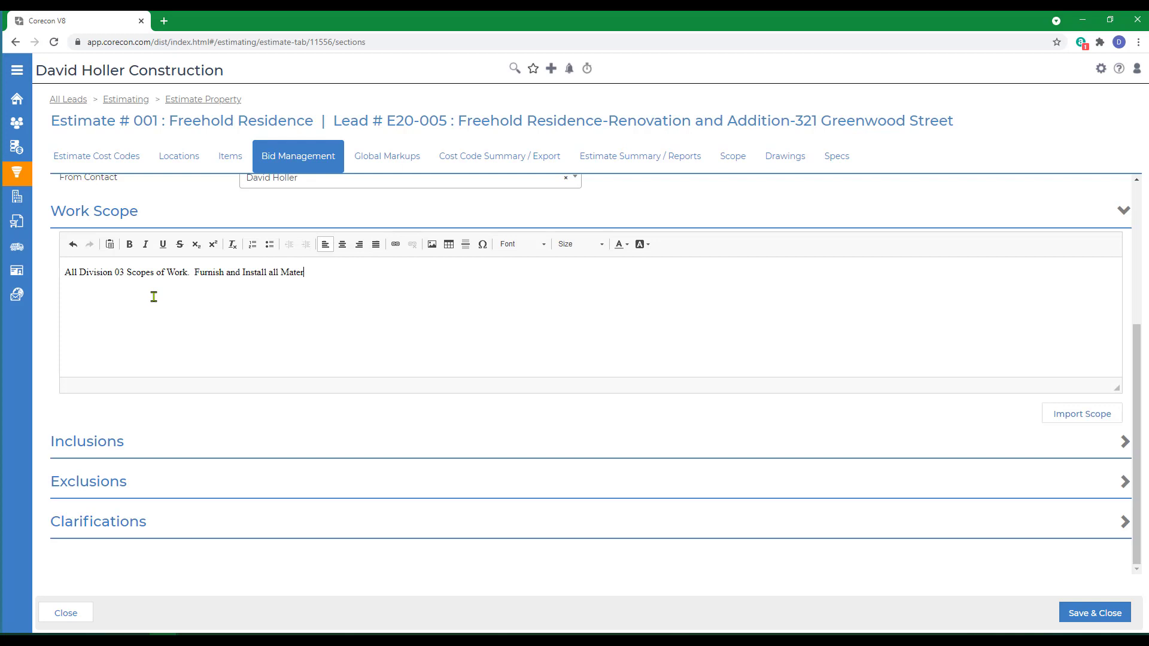
pyautogui.write('ials, Labor, Insurand conincidental costs')
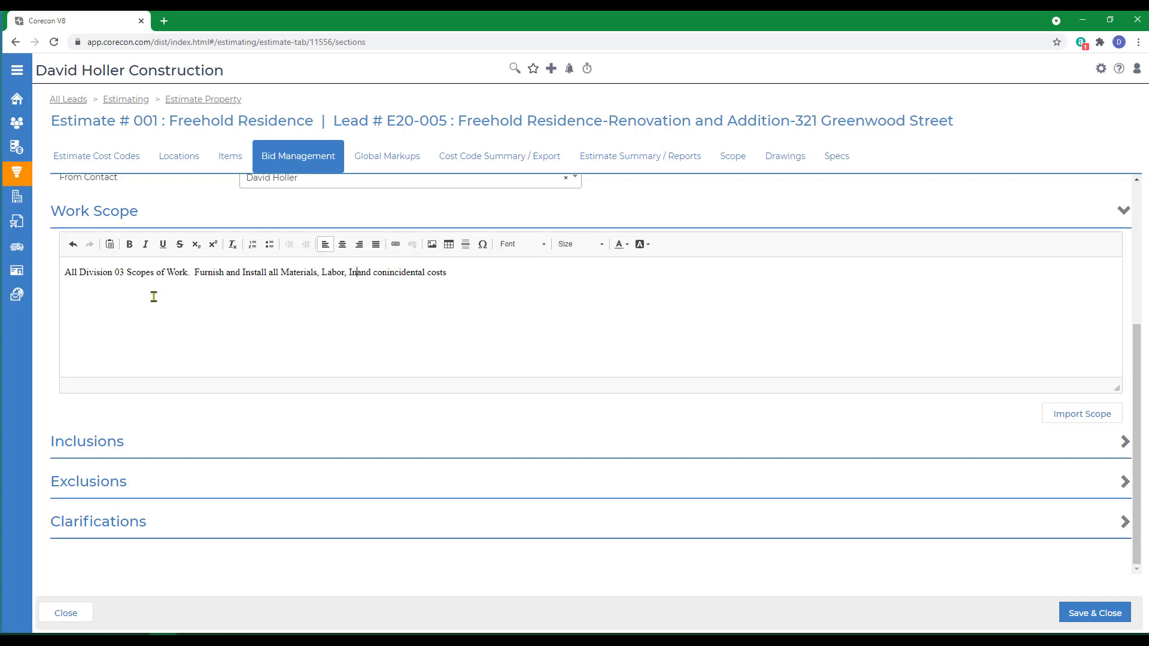
pyautogui.hotkey('ctrl', 'Left')
pyautogui.hotkey('ctrl', 'Left')
pyautogui.hotkey('ctrl', 'Left')
pyautogui.write('Insurance, Equipment')
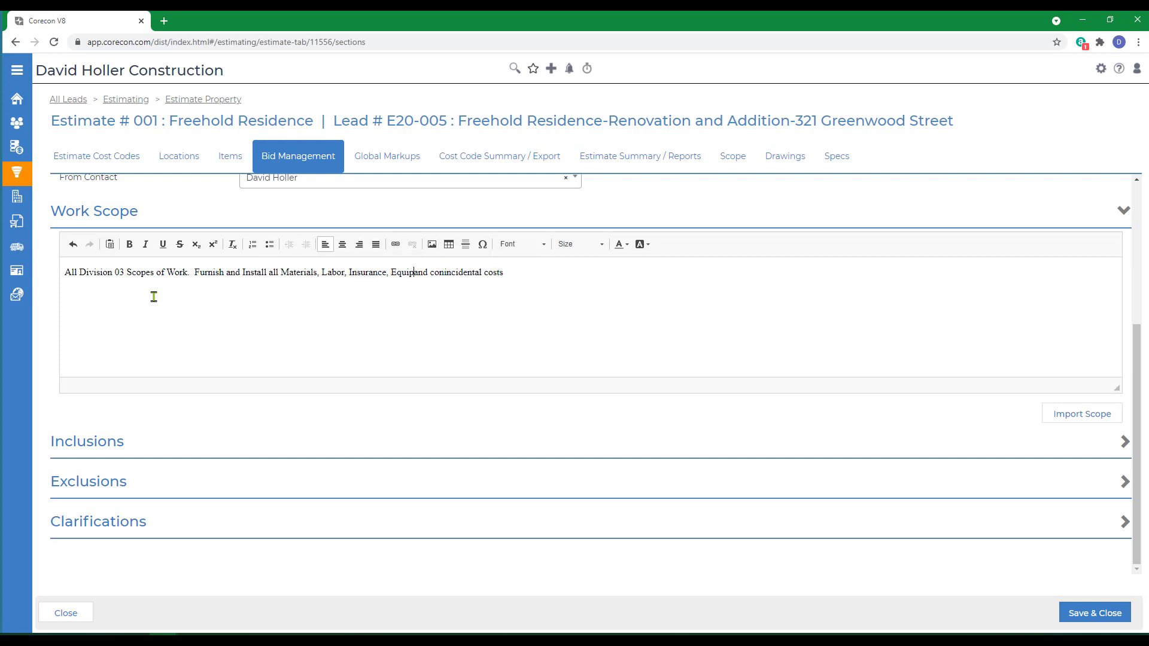
# - Complete the work scope sentence with "related to Concrete Scopes of work." and save the RFP package
pyautogui.press('End')
pyautogui.write('related to Co')
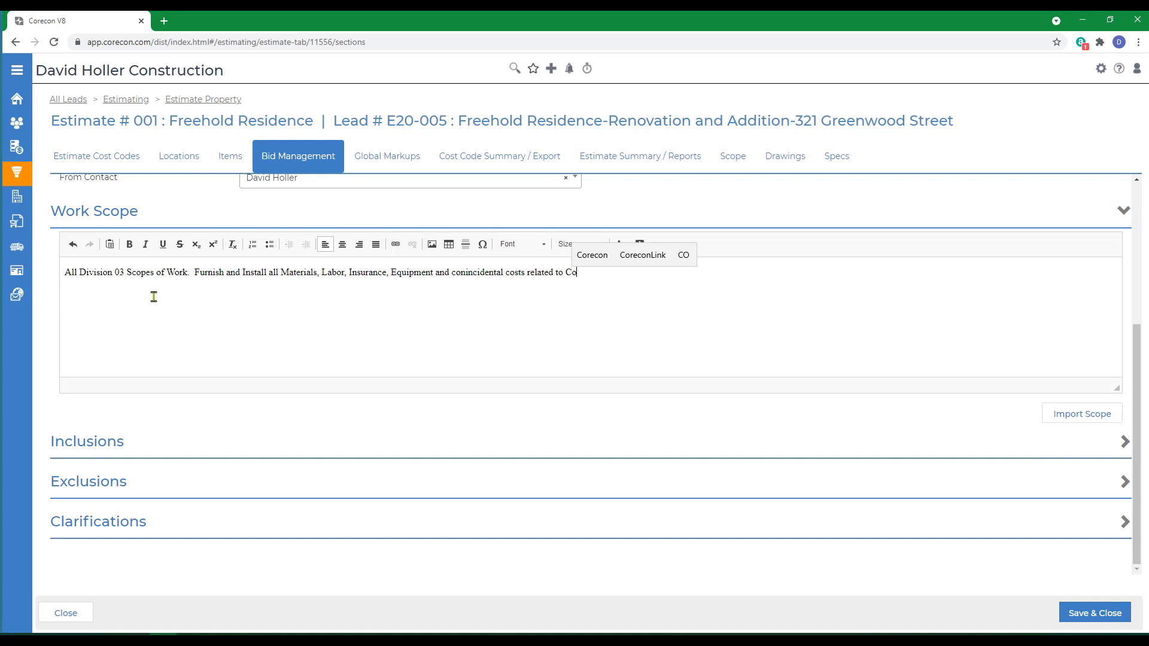
pyautogui.write('ncrete Scopes of workt')
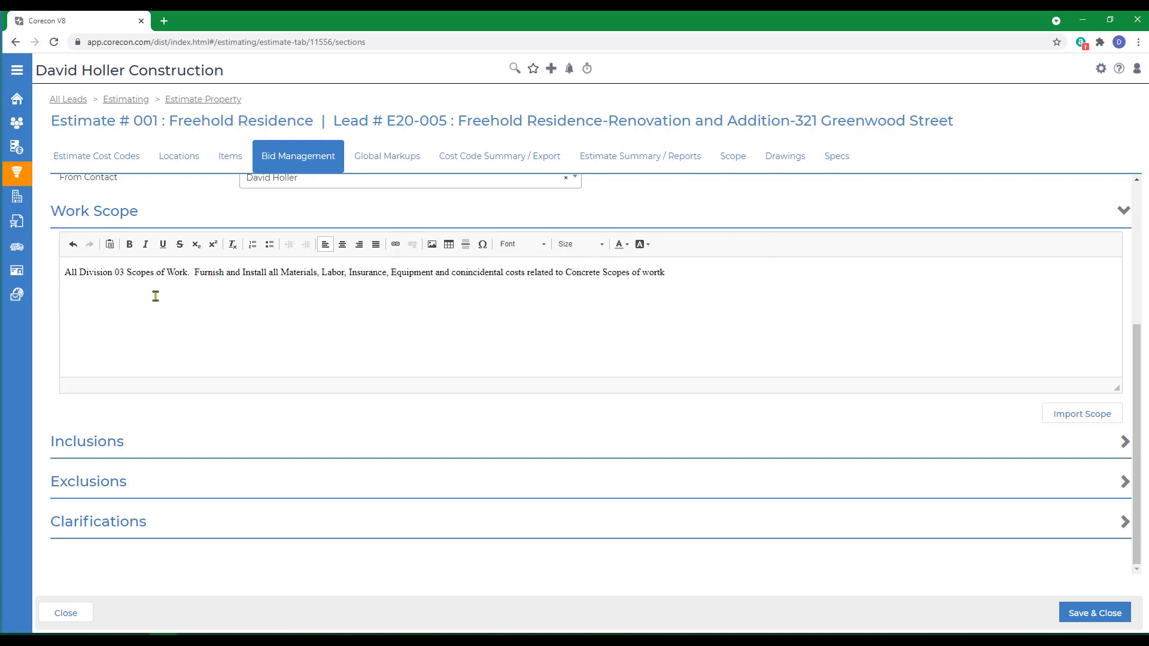
pyautogui.write('k.')
pyautogui.click(1087, 615)
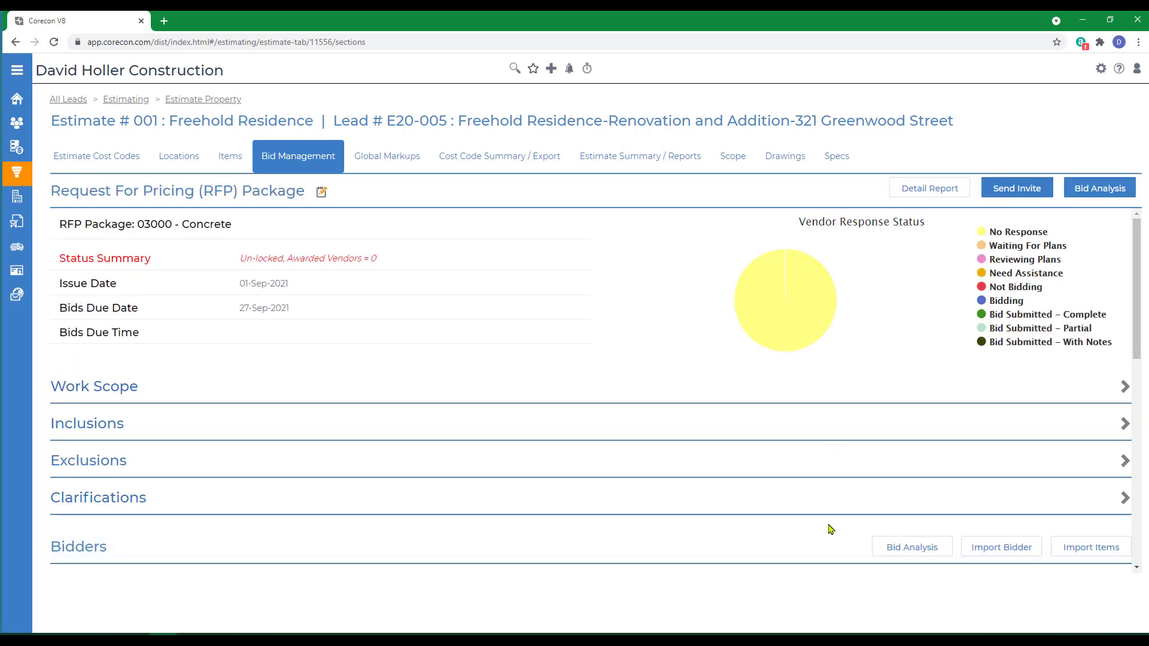
# - Check the package's bidders and start a bid invitation for them with the Default template
pyautogui.scroll(-2, 827, 526)
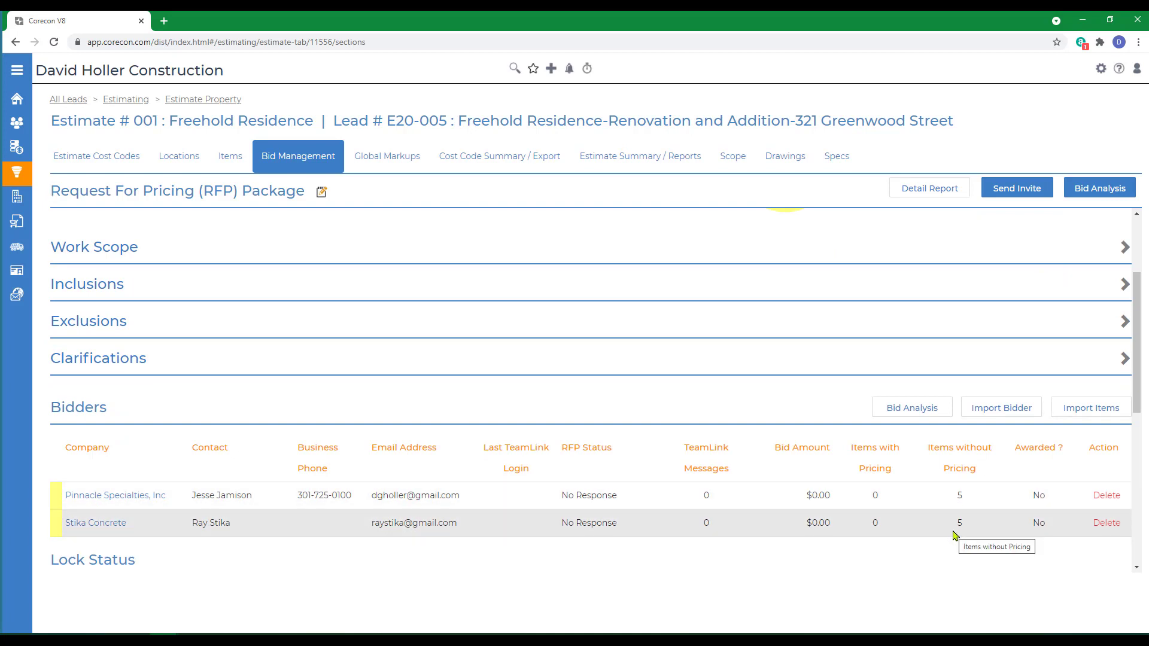
pyautogui.scroll(3, 955, 534)
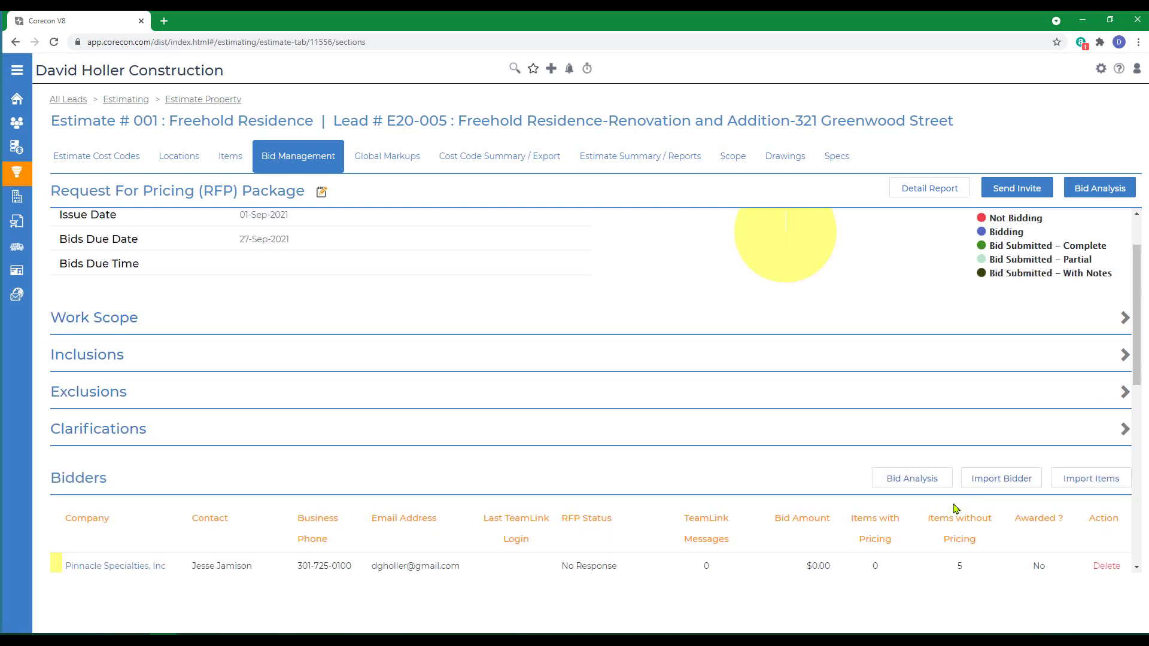
pyautogui.click(1008, 186)
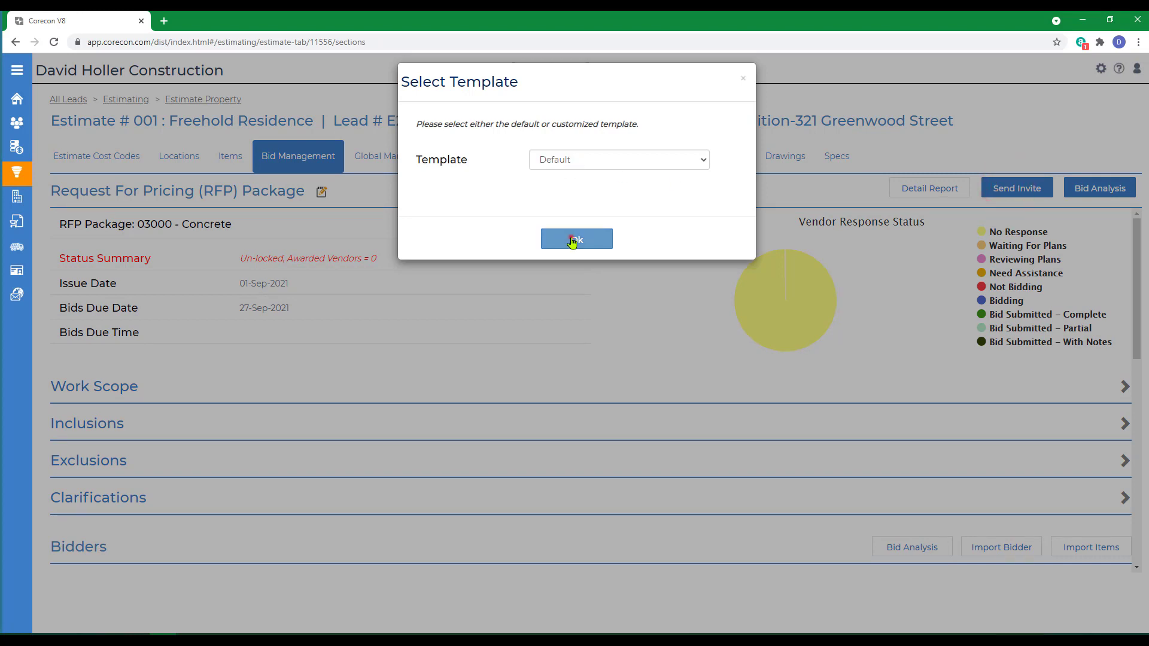
pyautogui.click(569, 239)
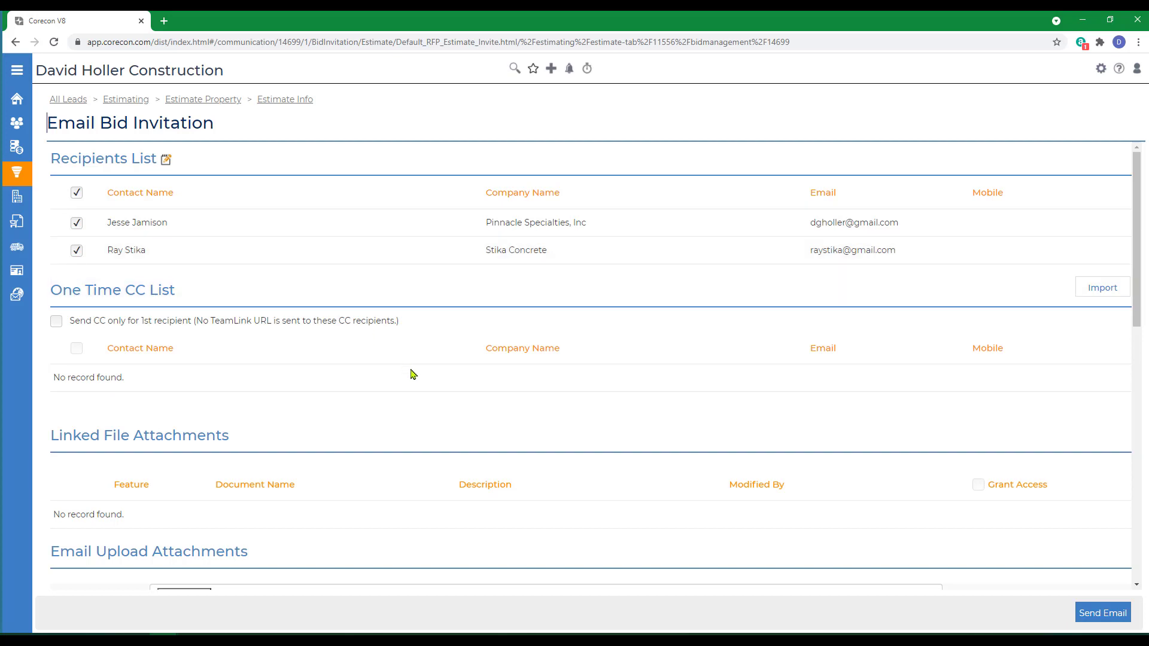
# - Review the bid invitation's recipients, attachments, subject and body, and send the email to both bidders
pyautogui.scroll(-10, 411, 372)
pyautogui.scroll(-5, 413, 371)
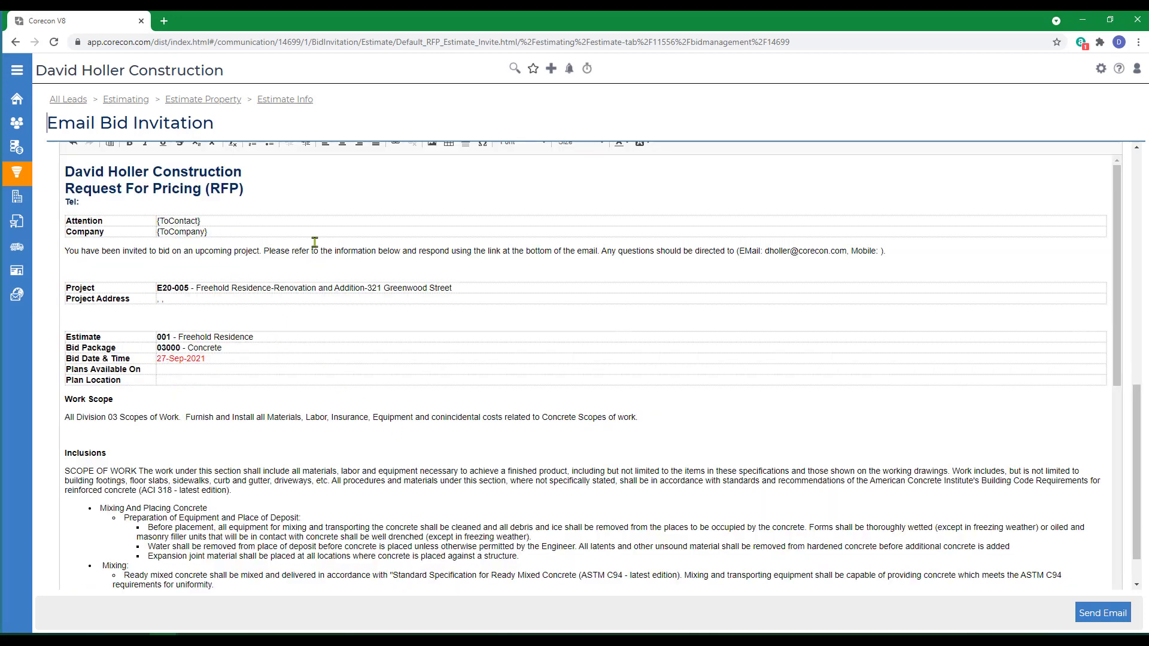
pyautogui.scroll(-3, 532, 512)
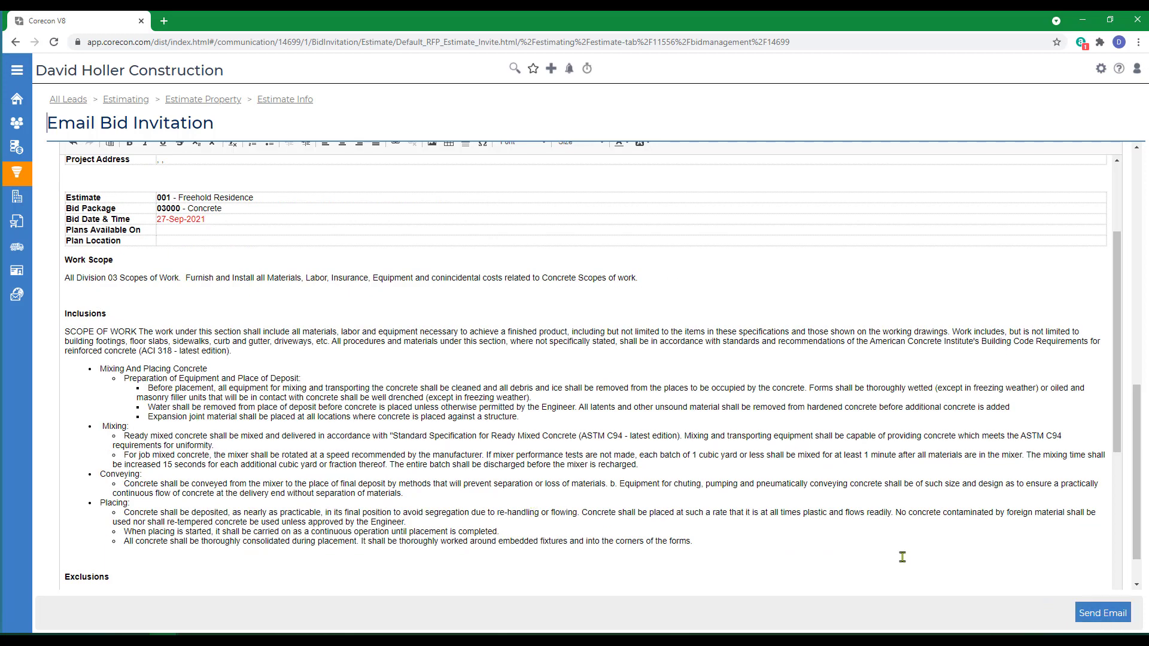
pyautogui.scroll(6, 654, 505)
pyautogui.scroll(2, 639, 509)
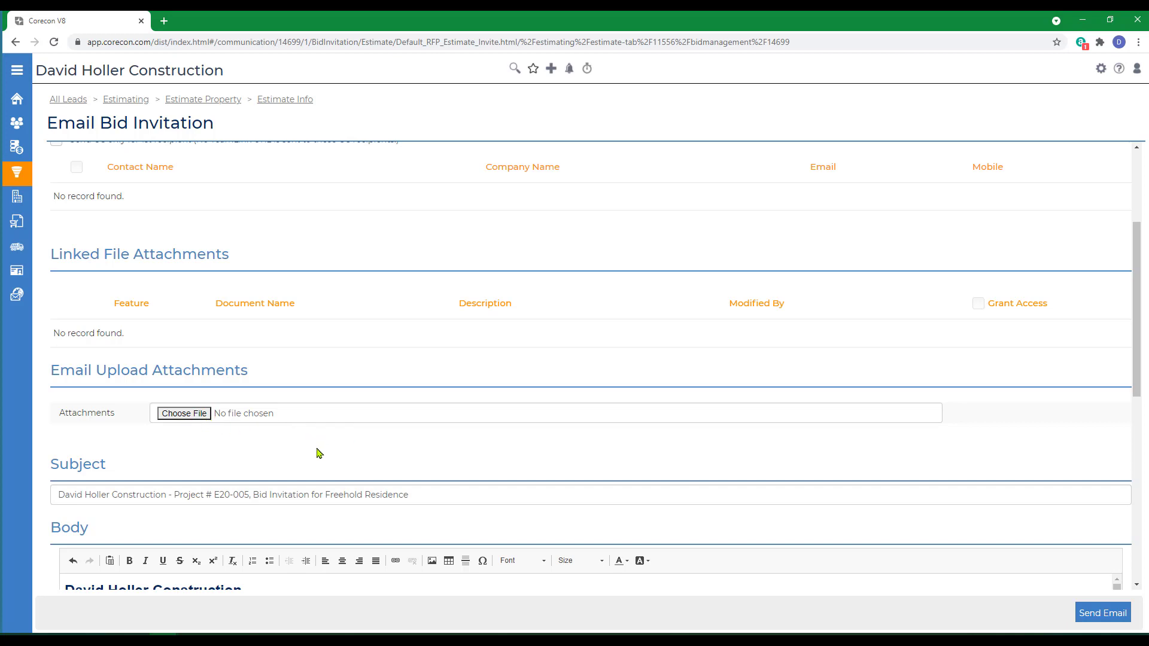
pyautogui.scroll(-5, 419, 473)
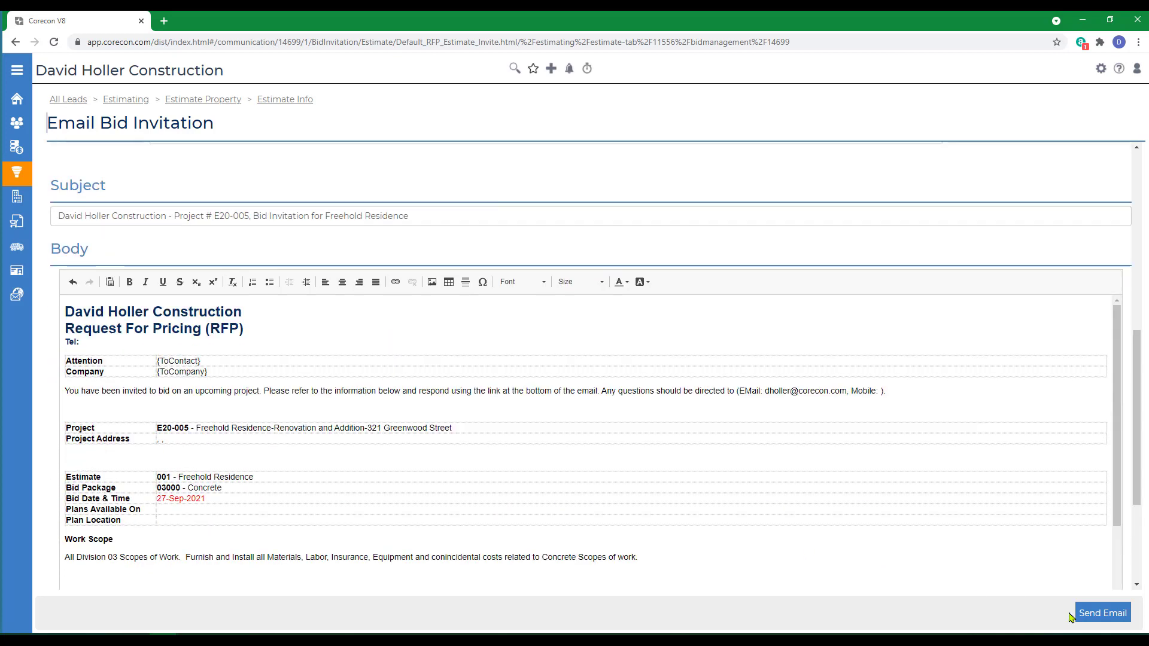
pyautogui.click(1092, 618)
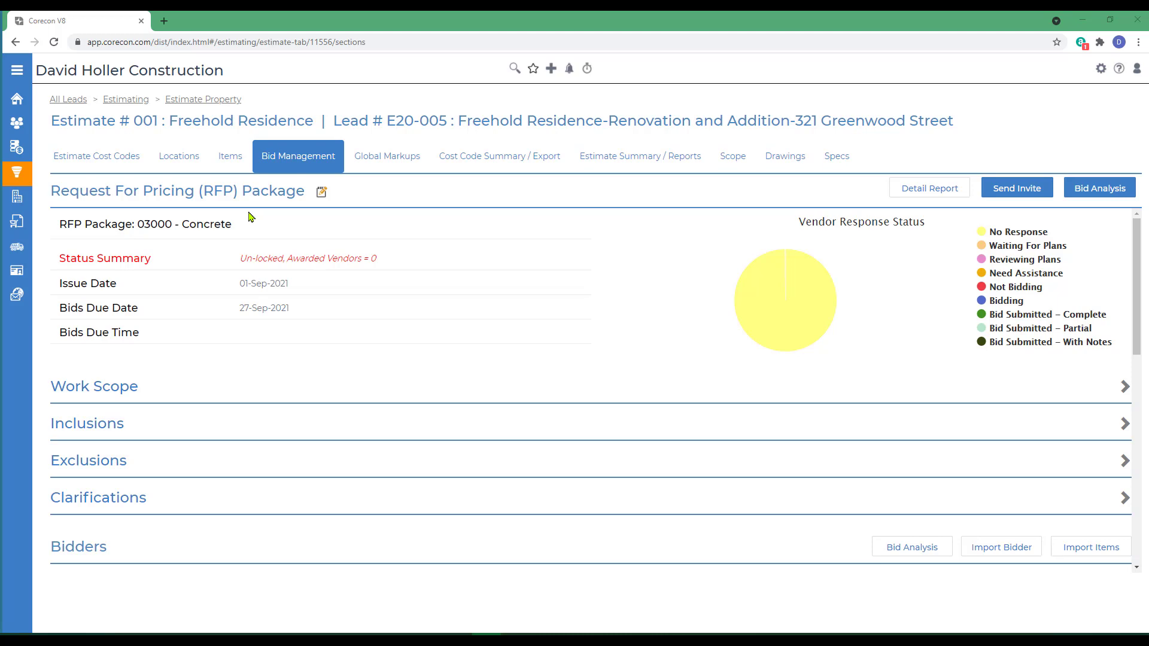
# - Review the bid amounts and the item prices submitted by Pinnacle Specialties, Inc, and return to the RFP package
pyautogui.scroll(-3, 585, 377)
pyautogui.scroll(3, 585, 377)
pyautogui.scroll(-2, 495, 385)
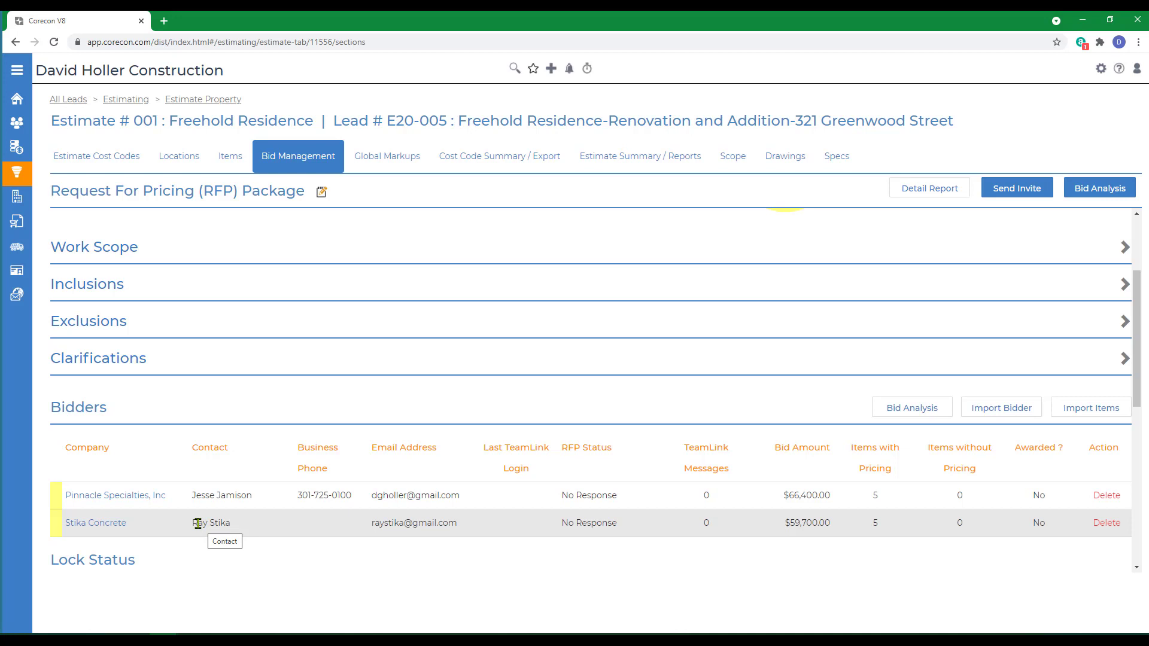
pyautogui.click(114, 497)
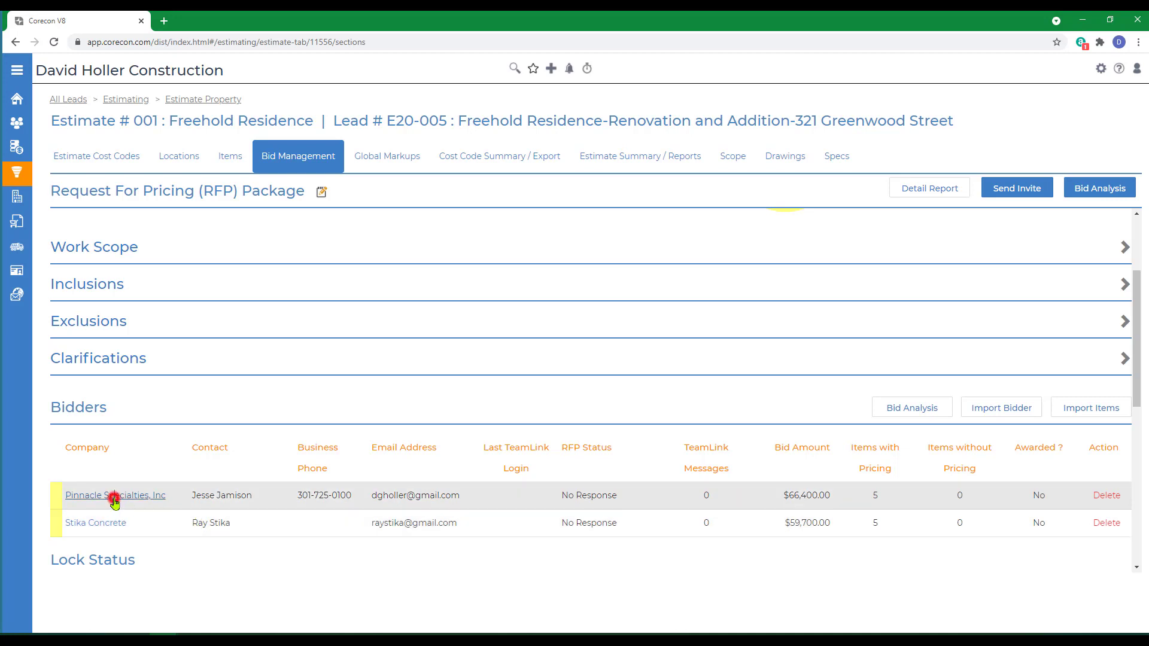
pyautogui.scroll(-10, 708, 523)
pyautogui.scroll(-1, 829, 419)
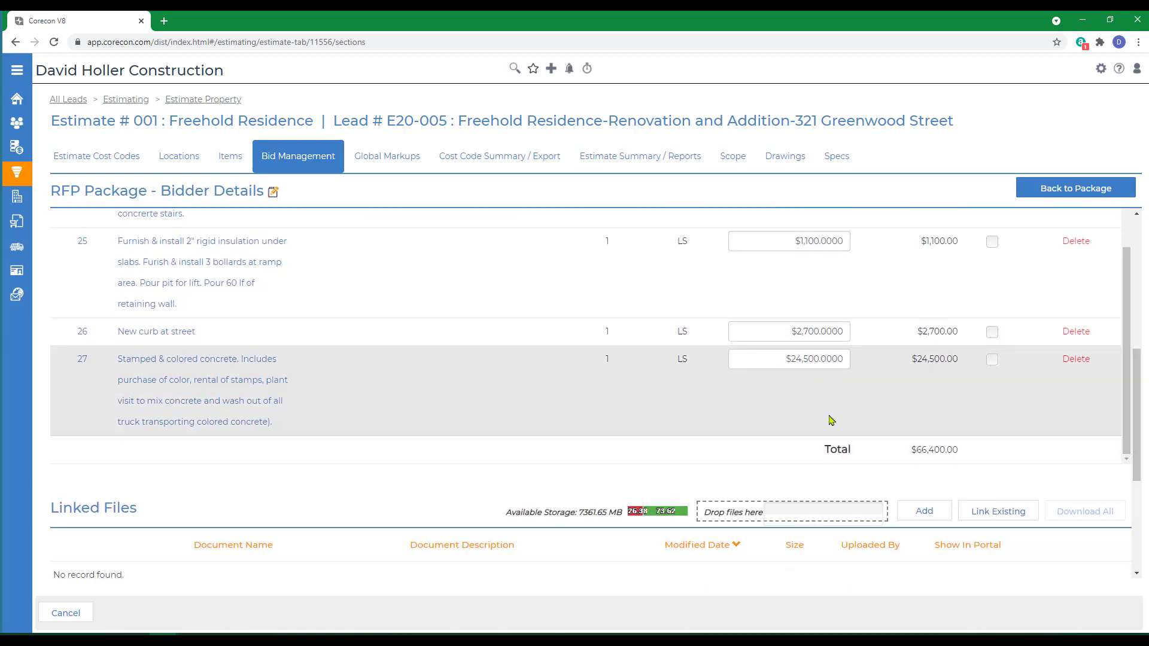
pyautogui.scroll(3, 829, 418)
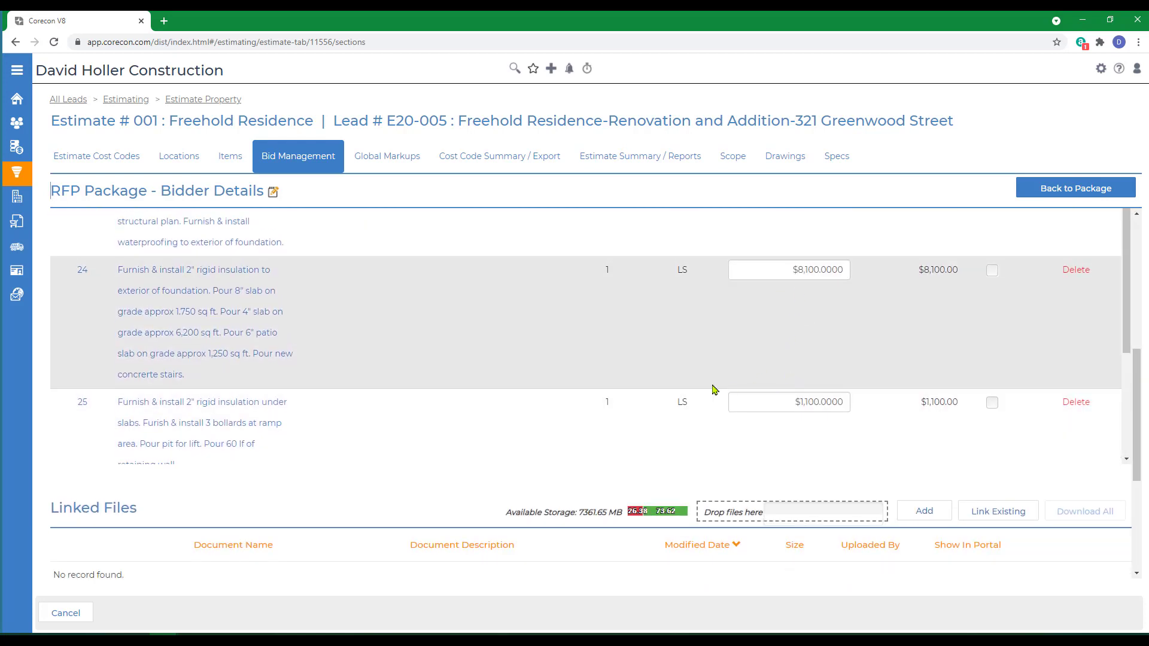
pyautogui.click(302, 162)
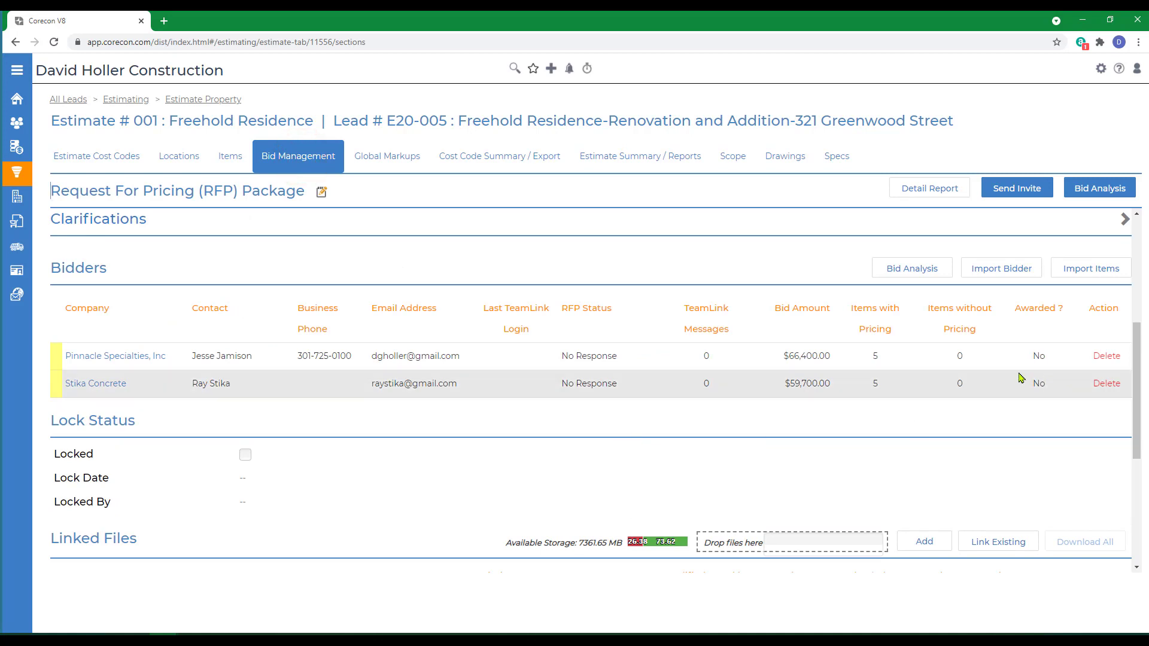
# - Open the bid analysis and compare the bidder ranking, the lowest bidders by item and the estimated costs against both bids
pyautogui.click(901, 270)
pyautogui.scroll(-5, 536, 472)
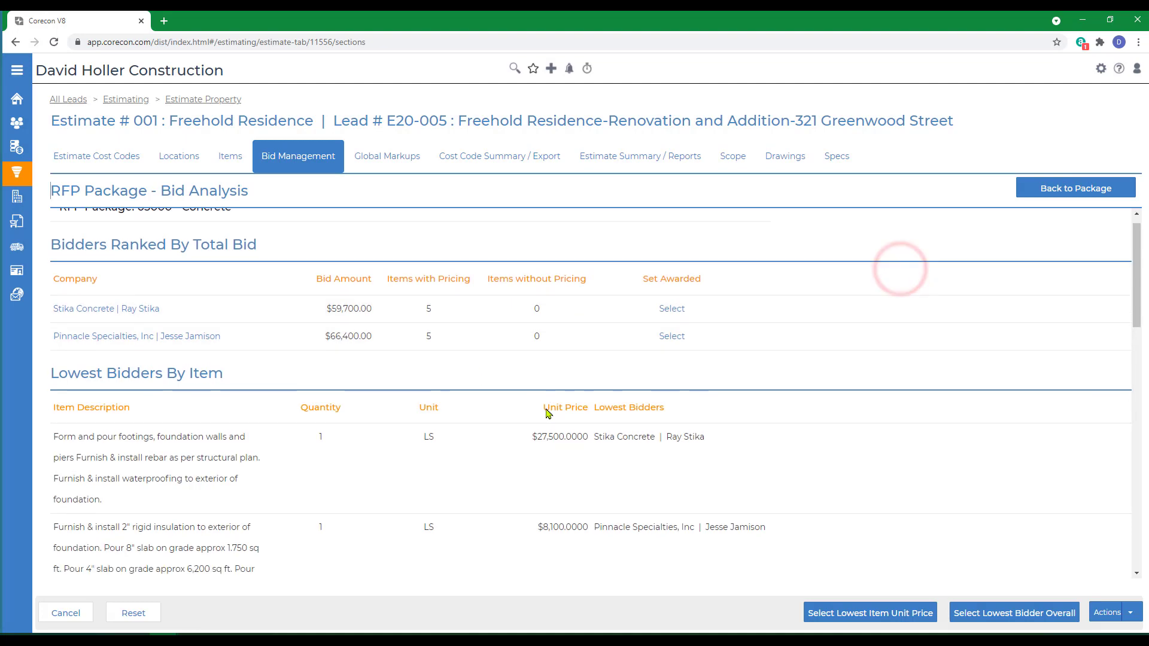
pyautogui.scroll(-6, 539, 481)
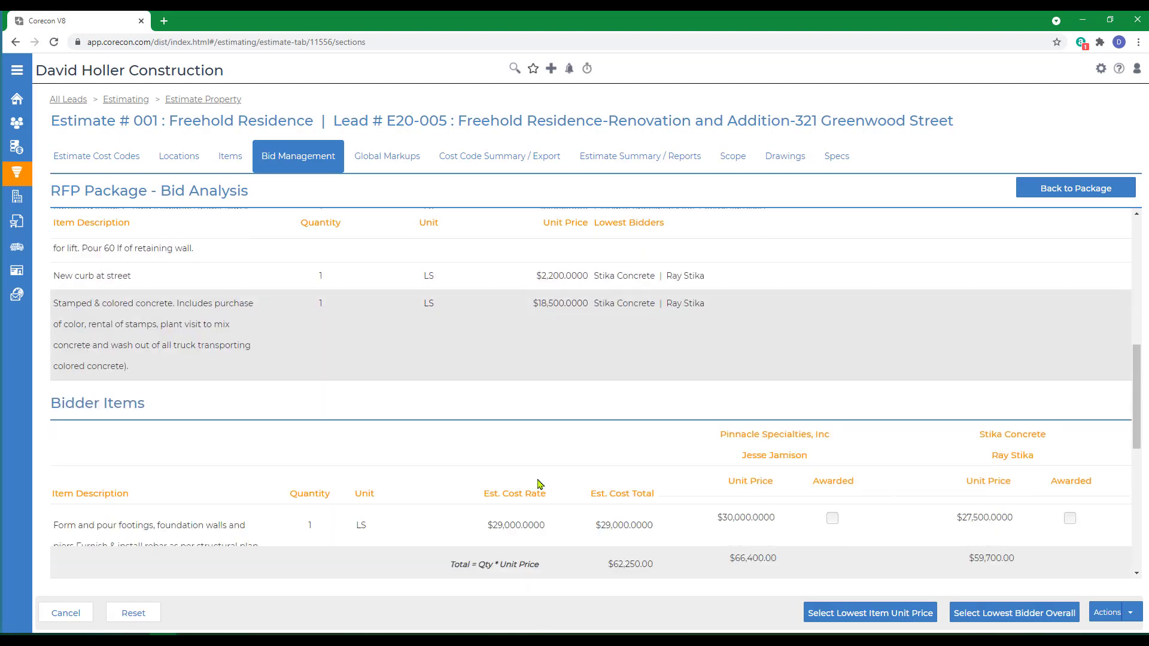
pyautogui.scroll(-3, 579, 498)
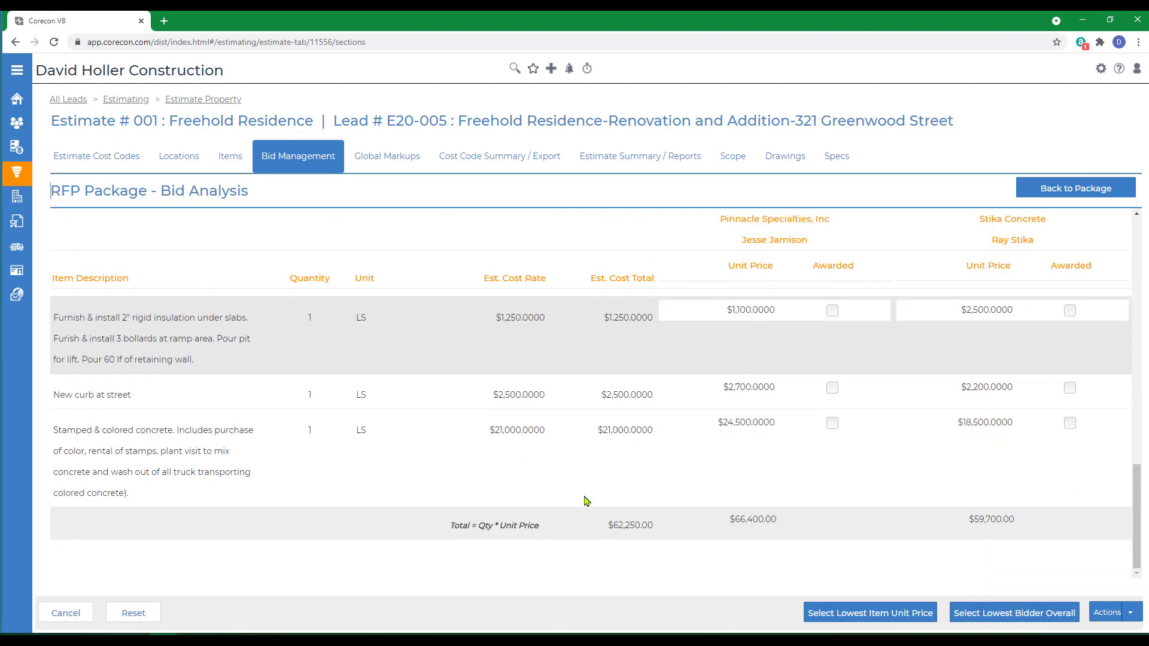
pyautogui.scroll(4, 584, 500)
pyautogui.scroll(1, 586, 501)
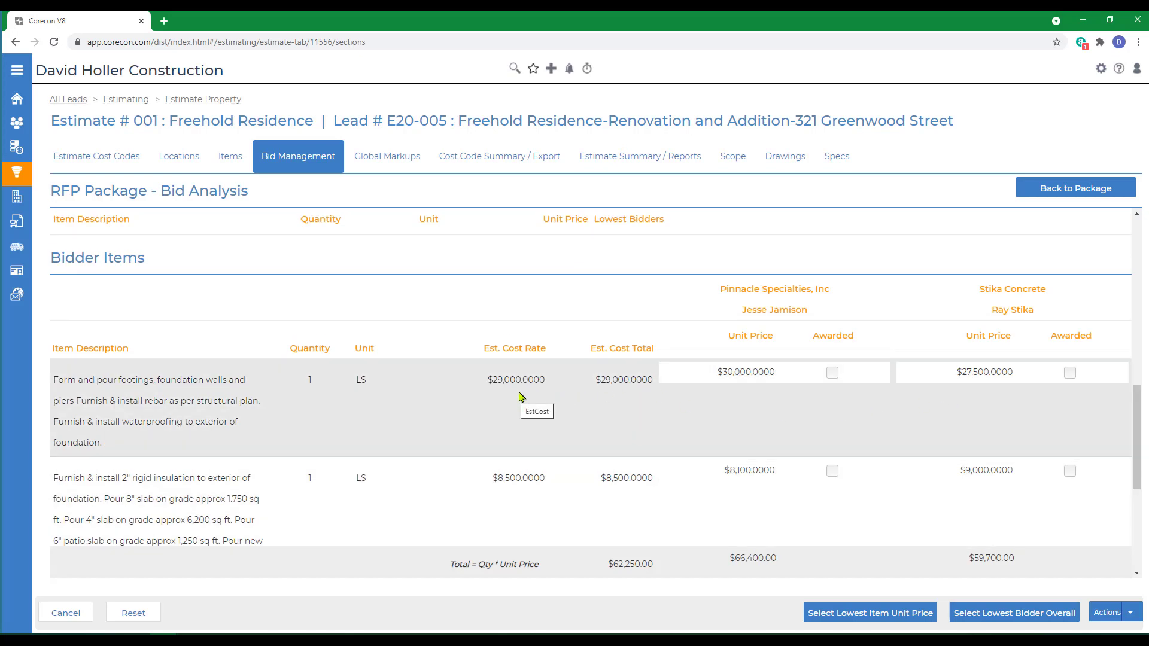
# - Mark the lowest unit price of each item as awarded across both bidders
pyautogui.scroll(-5, 539, 443)
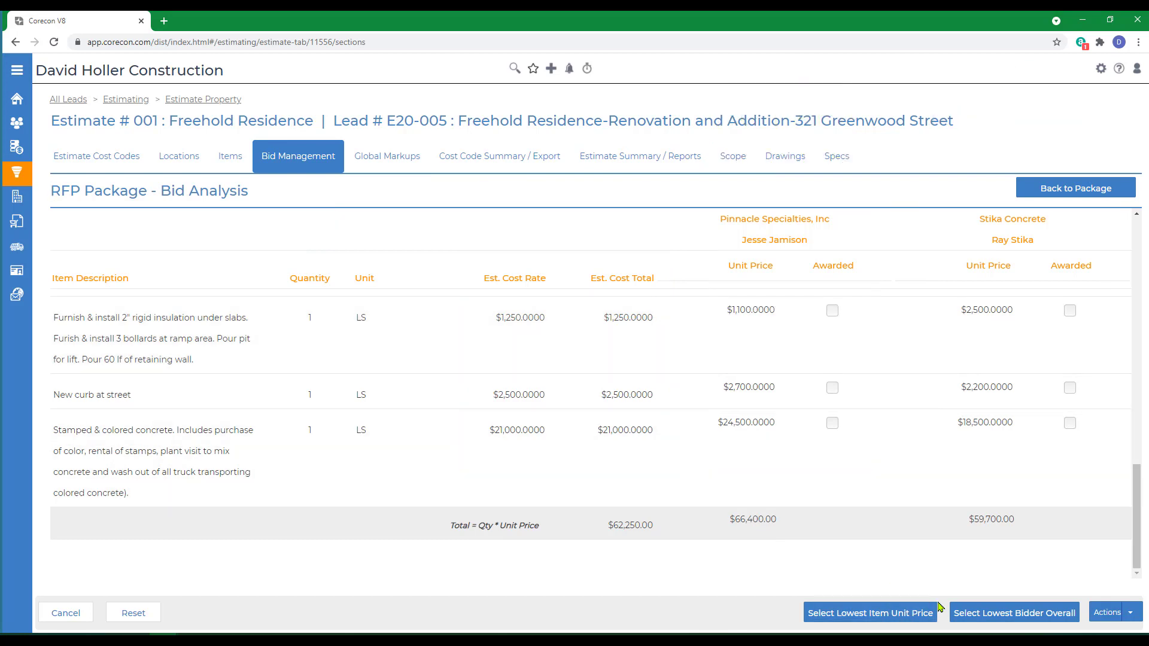
pyautogui.click(844, 616)
pyautogui.moveTo(1137, 490)
pyautogui.mouseDown()
pyautogui.moveTo(1143, 418)
pyautogui.moveTo(1137, 490)
pyautogui.mouseUp()
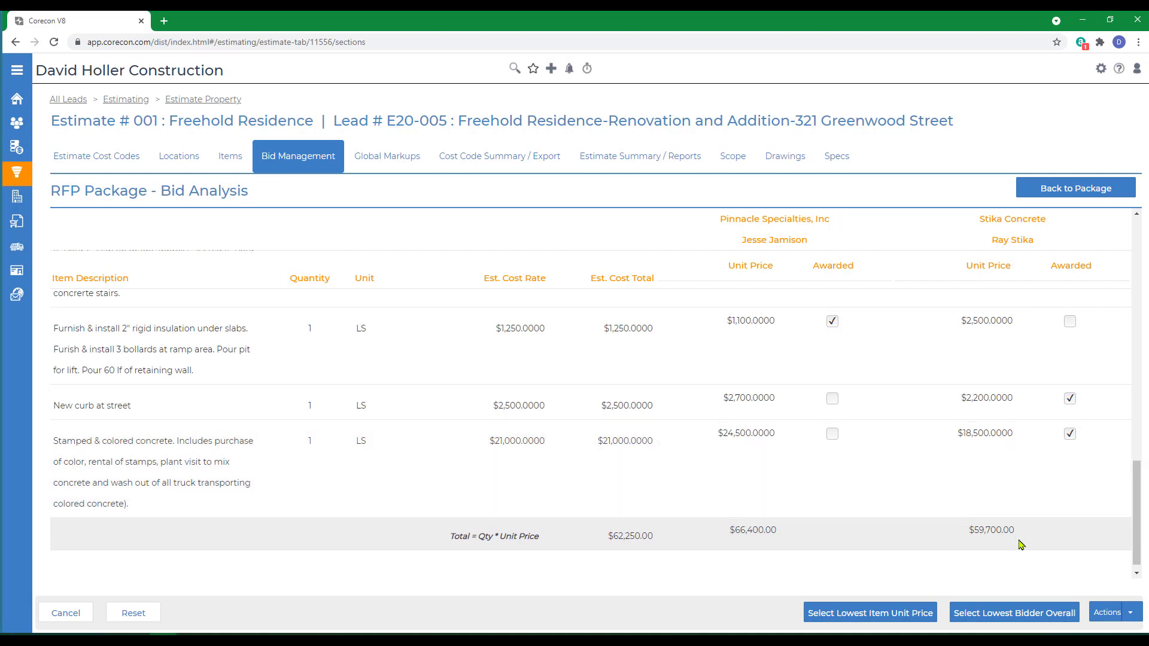
# - Award all items to the lowest bidder overall, resetting the S cost rate and clearing the M / L / E / O cost and sell rates
pyautogui.click(986, 621)
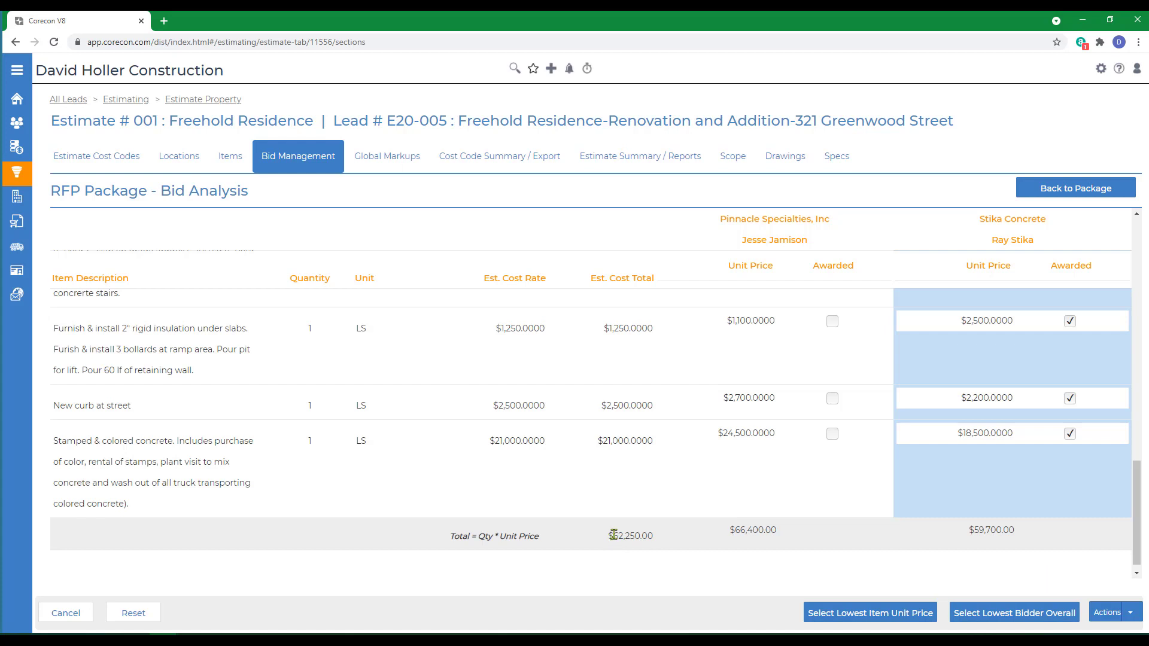
pyautogui.moveTo(613, 534); pyautogui.dragTo(652, 535)
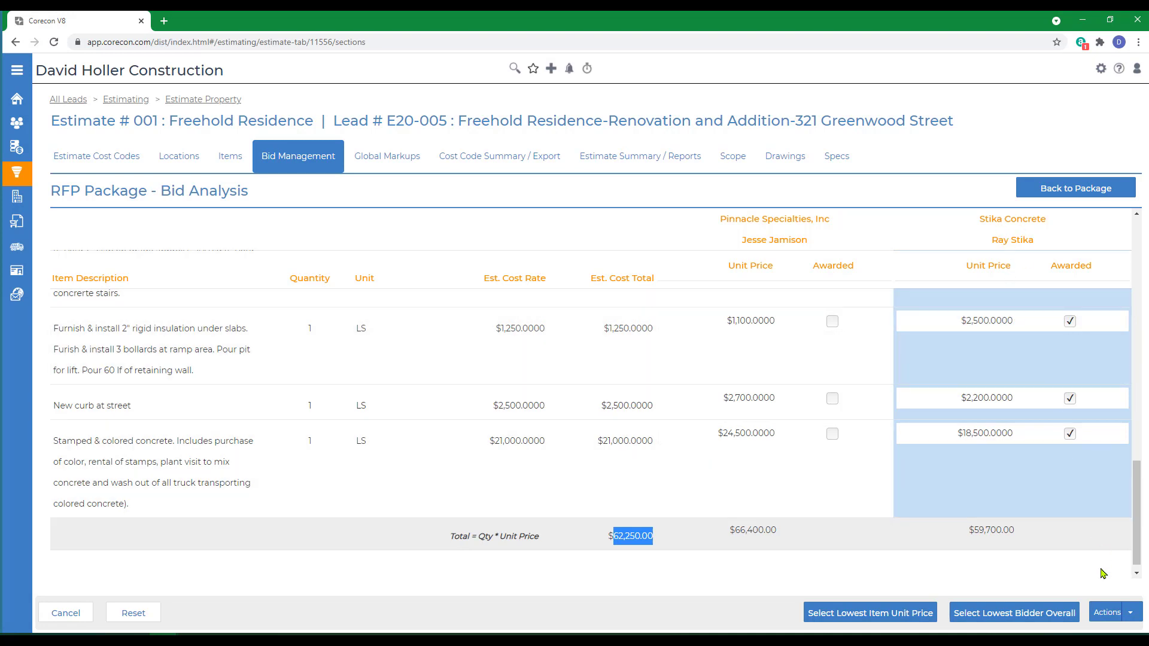
pyautogui.click(1129, 614)
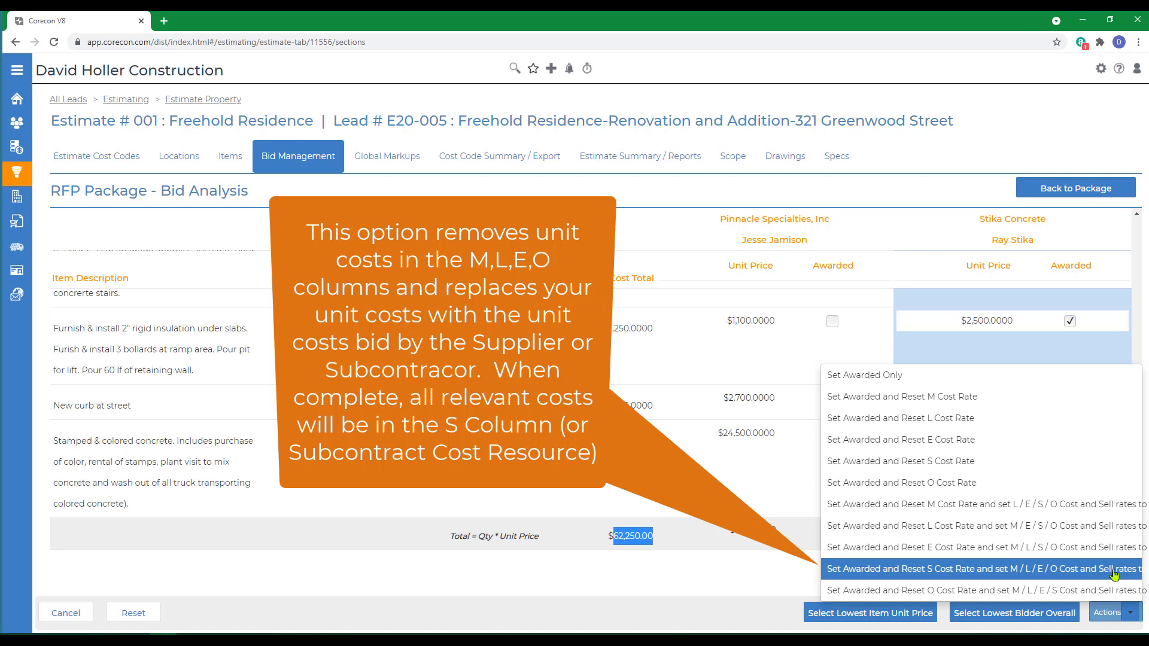
pyautogui.click(1000, 573)
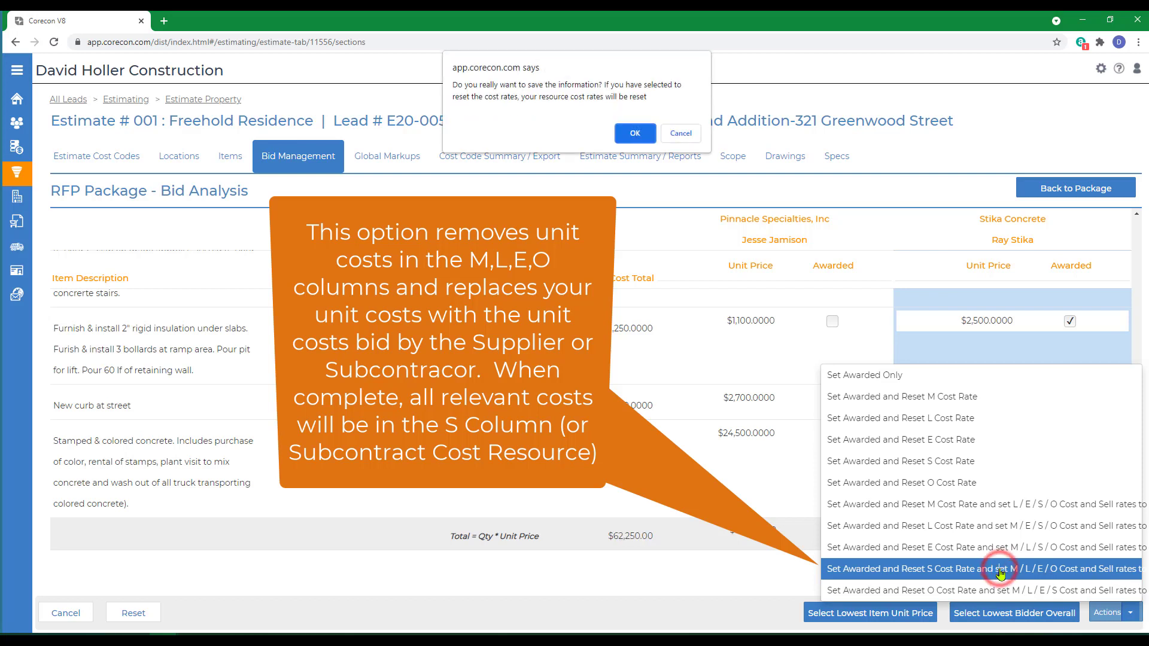
pyautogui.click(633, 131)
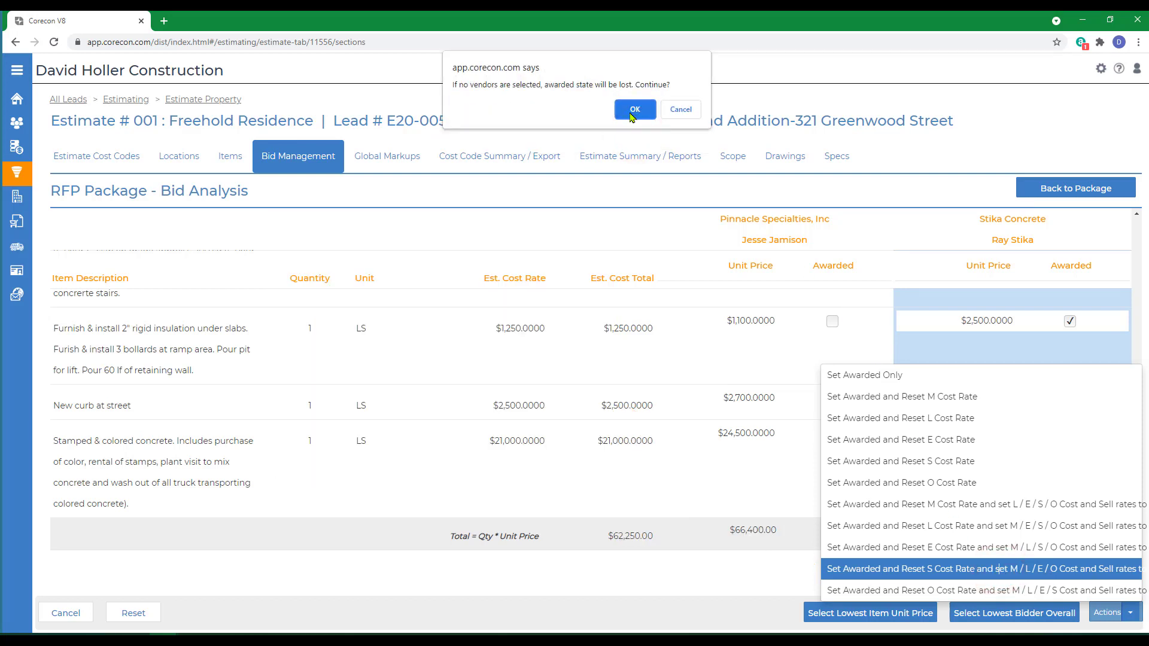
pyautogui.click(630, 113)
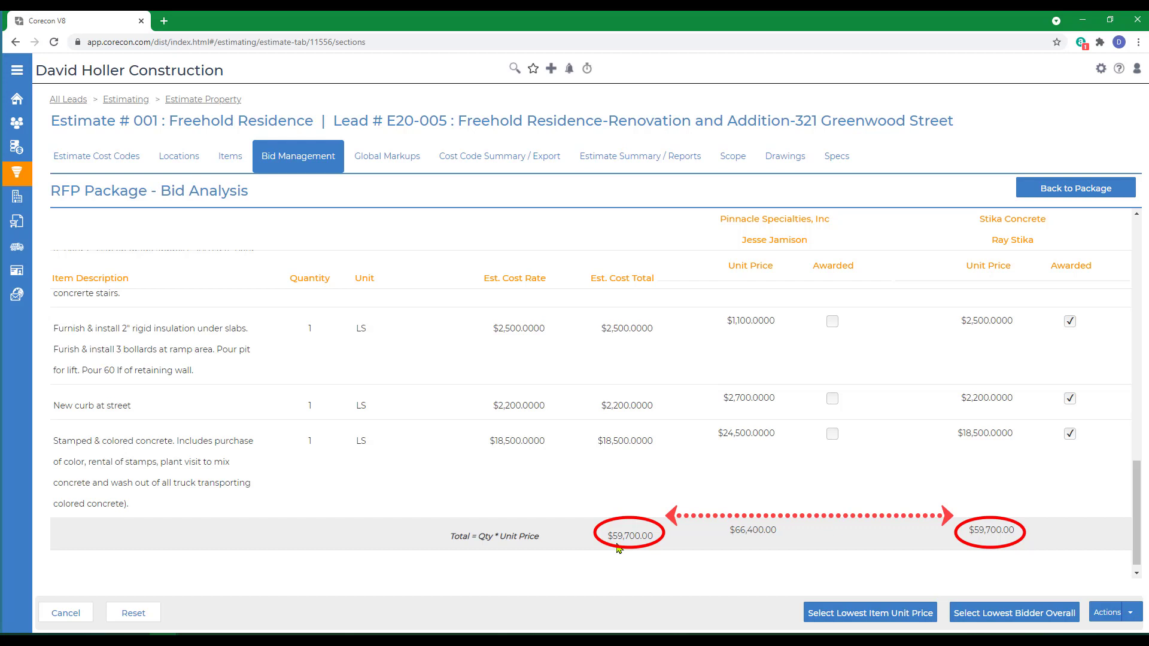
# - Return to the RFP package and view the export options of its detail report, closing the template selection without exporting
pyautogui.click(1032, 191)
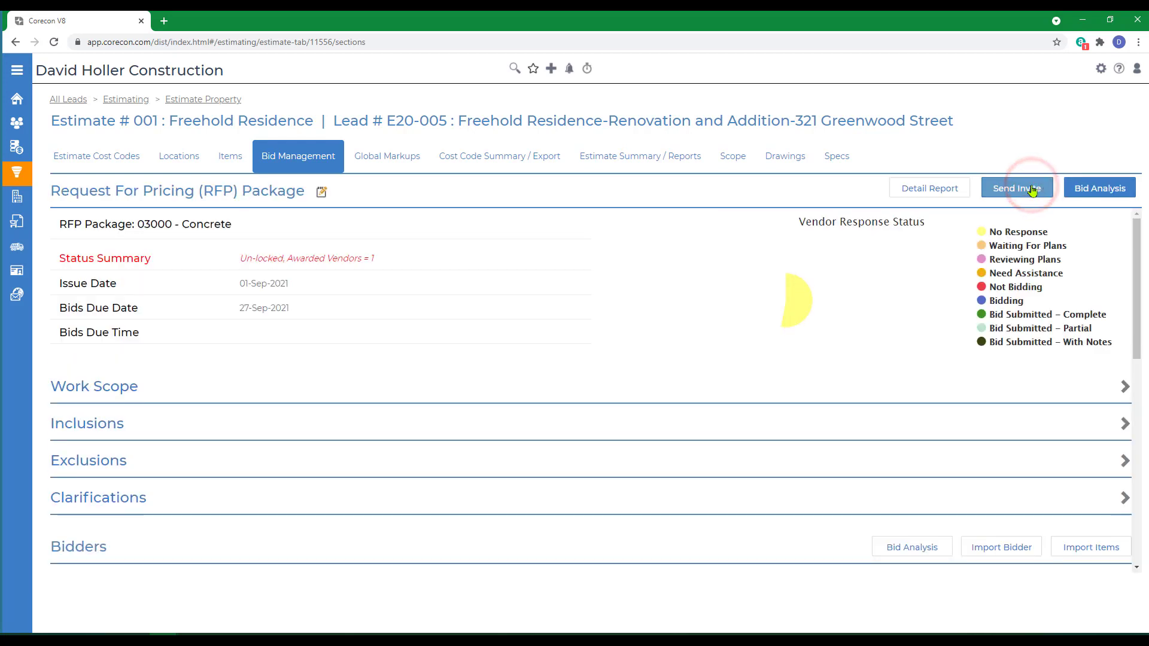
pyautogui.click(929, 190)
pyautogui.click(645, 199)
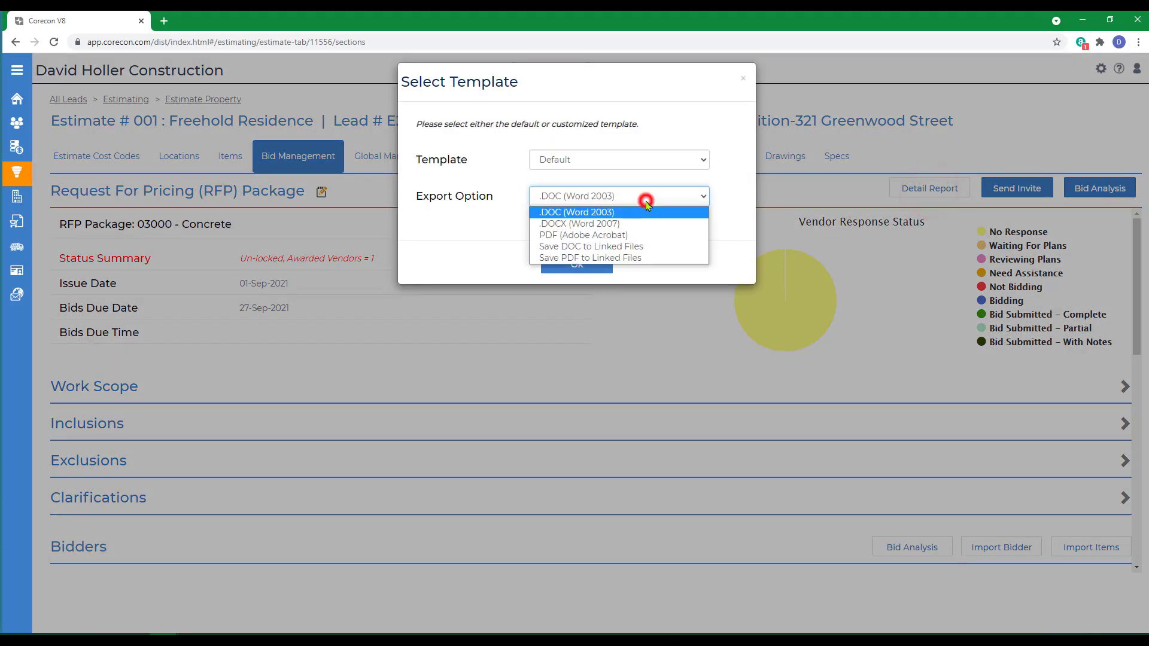
pyautogui.click(744, 79)
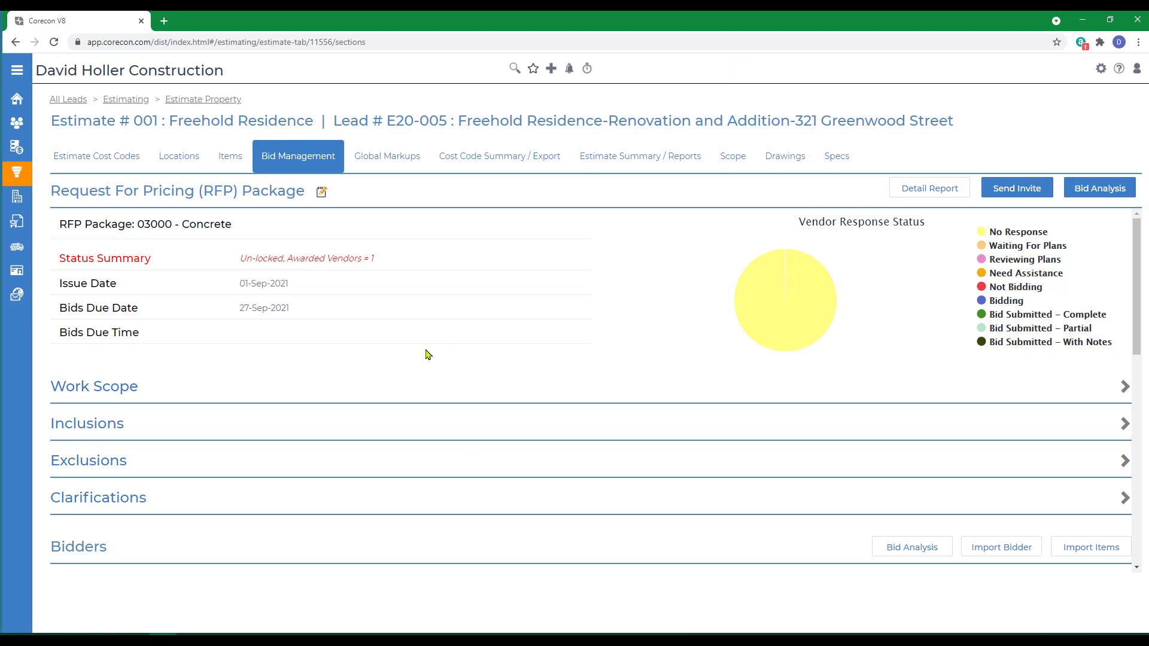
# - Examine the cost and sell rates of the 03000 Concrete items in the estimate's item list
pyautogui.click(233, 159)
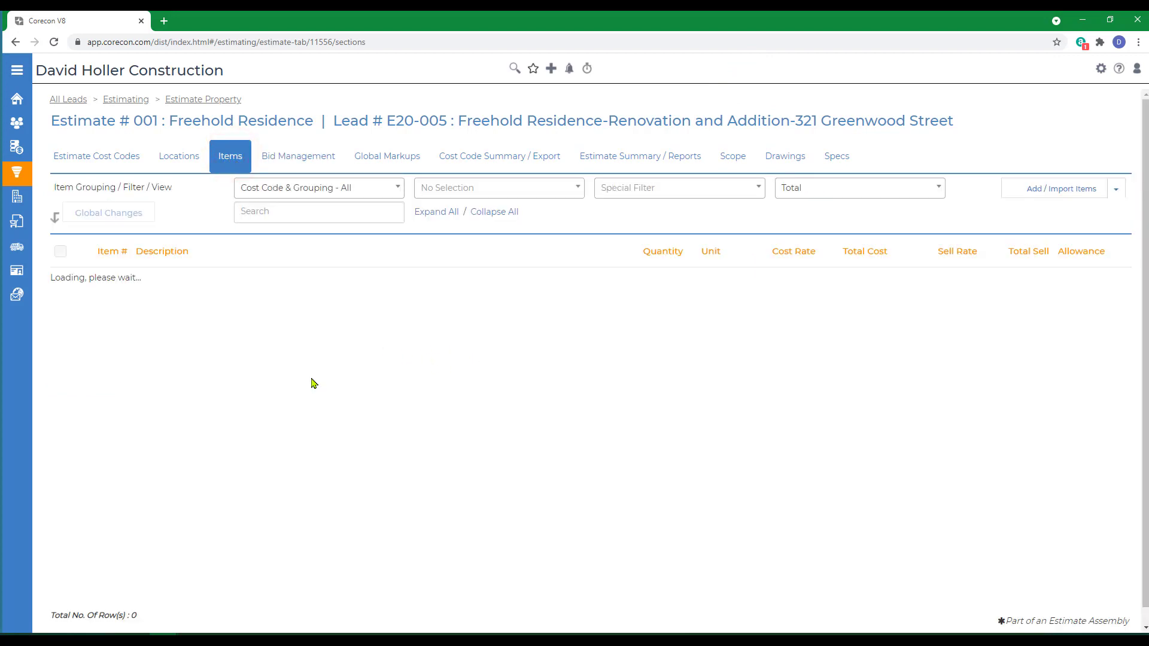
pyautogui.scroll(-6, 299, 435)
pyautogui.scroll(-8, 299, 435)
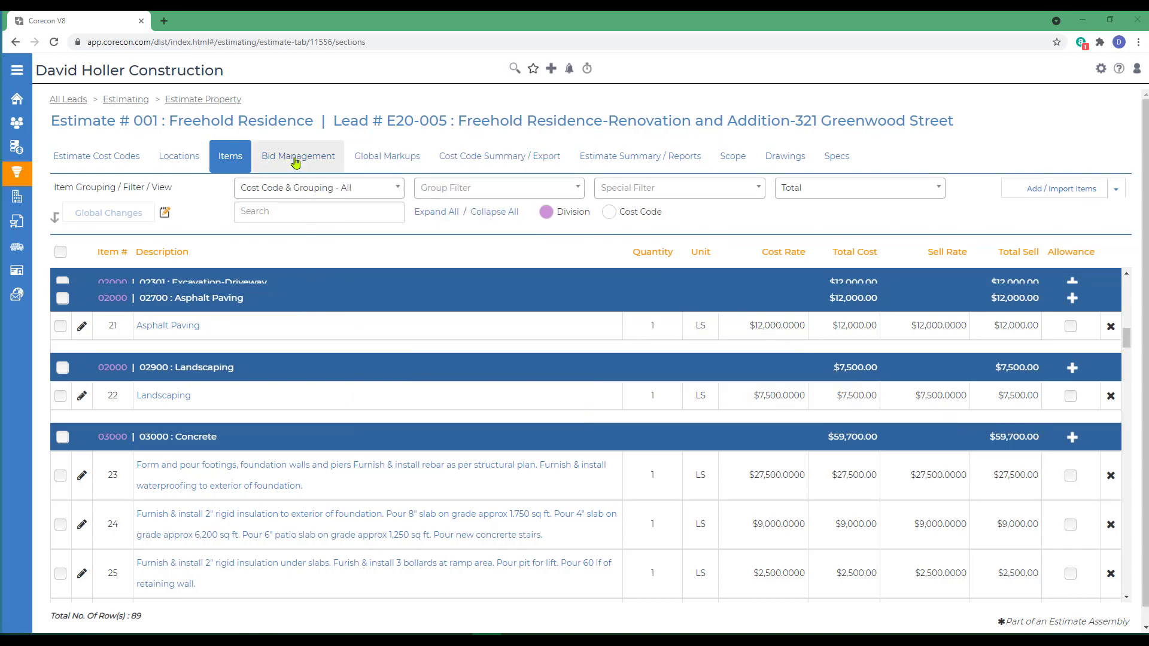
# - Return to the RFP packages listing and view the options for adding or importing packages
pyautogui.click(296, 160)
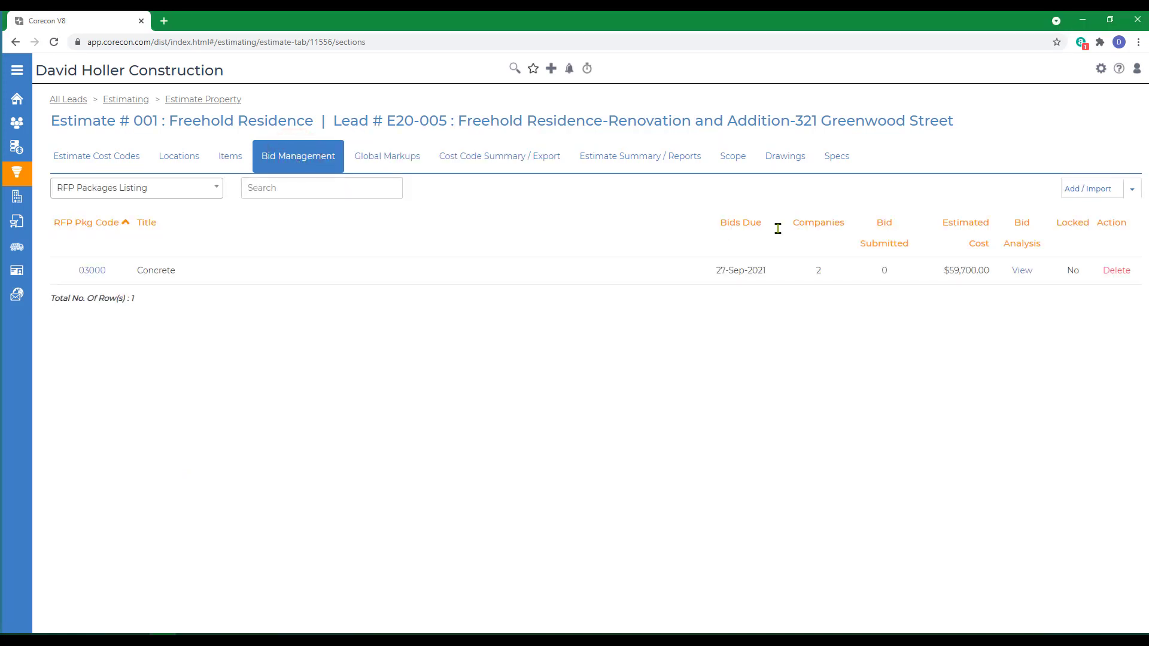
pyautogui.click(1131, 189)
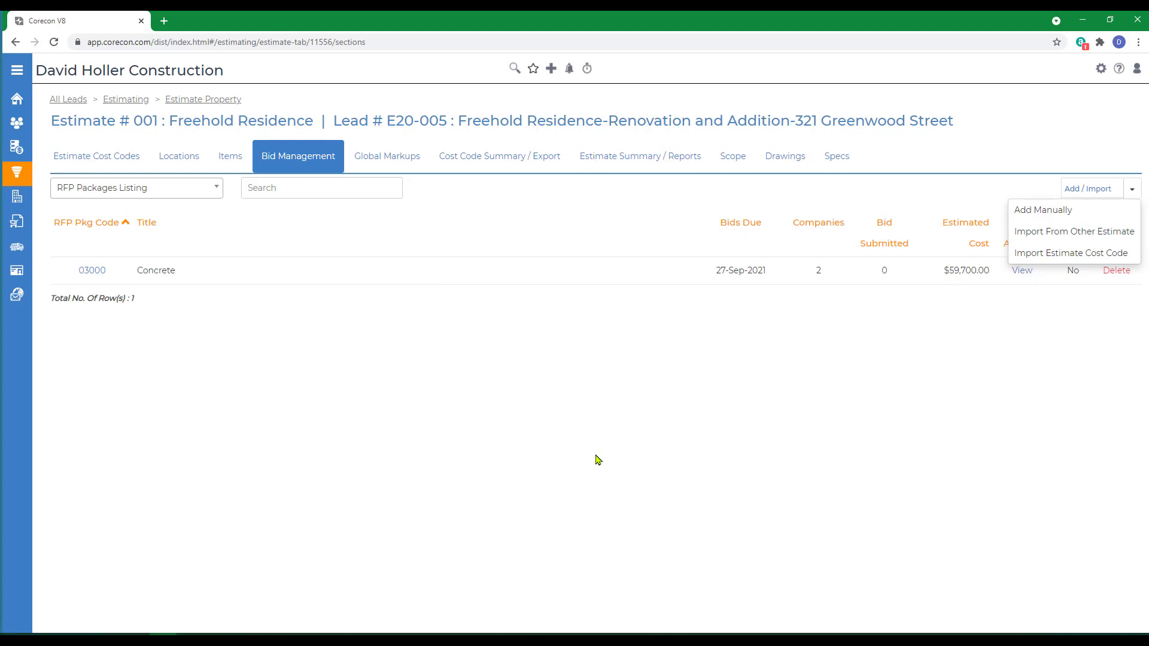
# - Open the Corecon online help and find the Estimate Request for Pricing (RFP) Packages topics in the Estimates Resource Center
pyautogui.click(1119, 69)
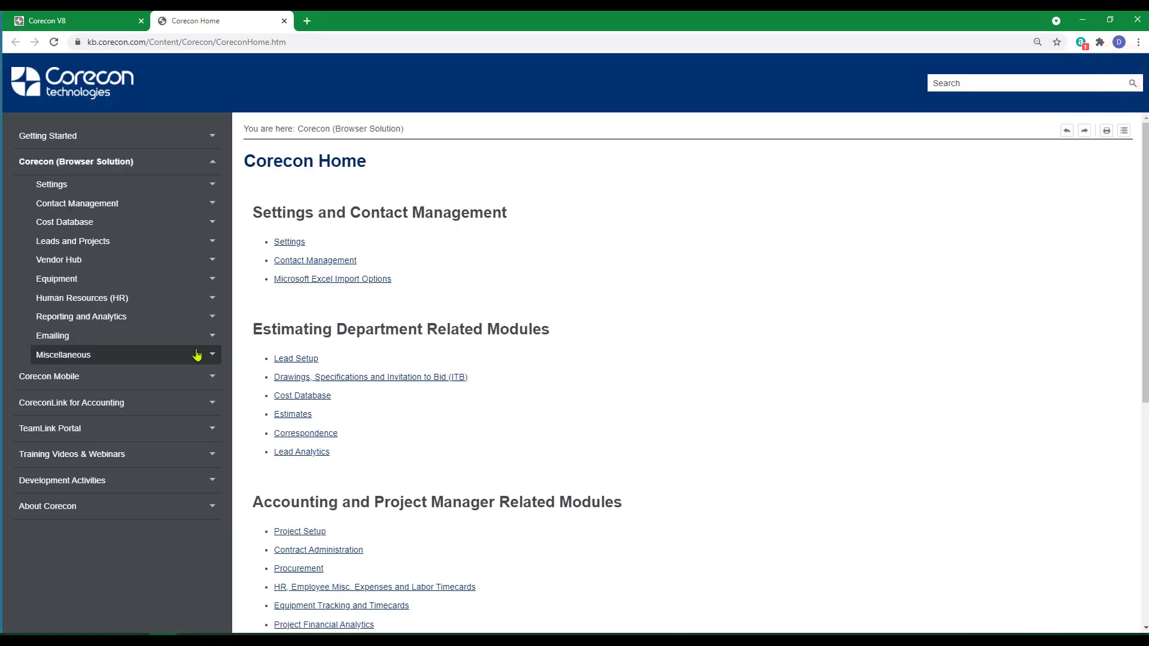
pyautogui.click(67, 241)
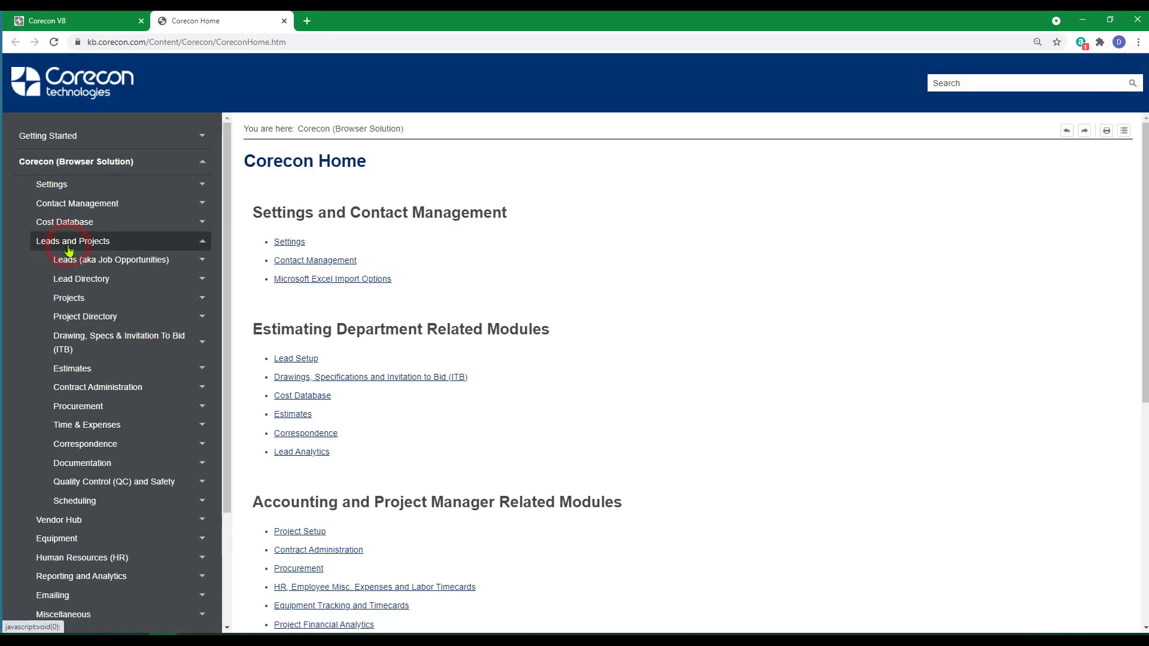
pyautogui.click(74, 369)
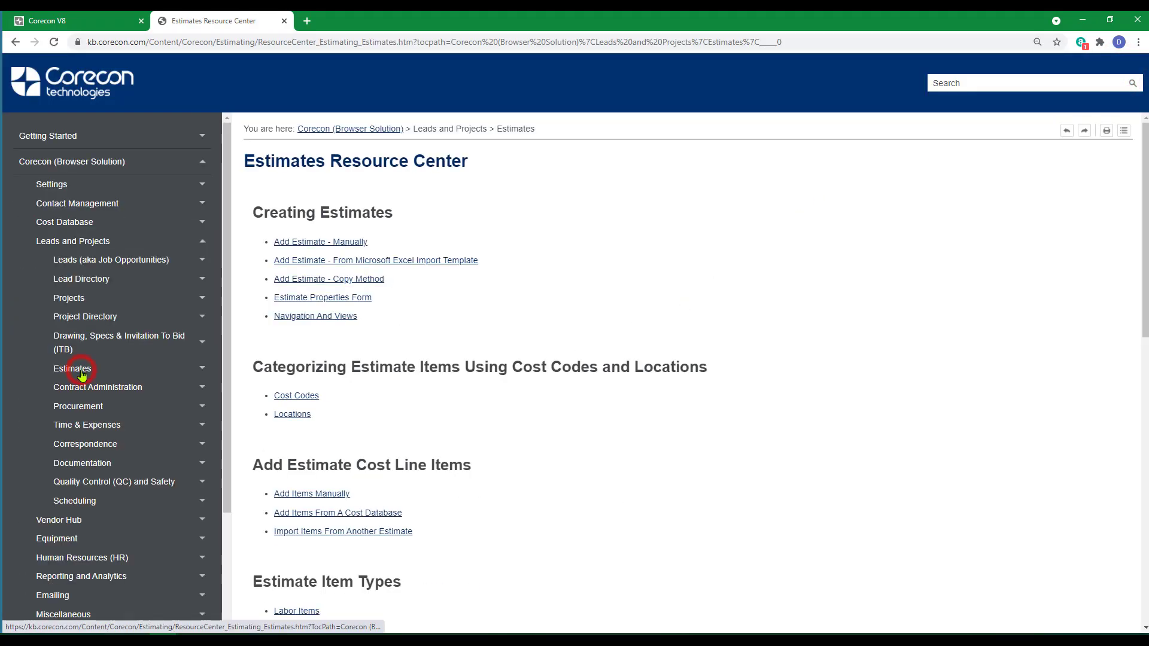
pyautogui.scroll(-10, 451, 421)
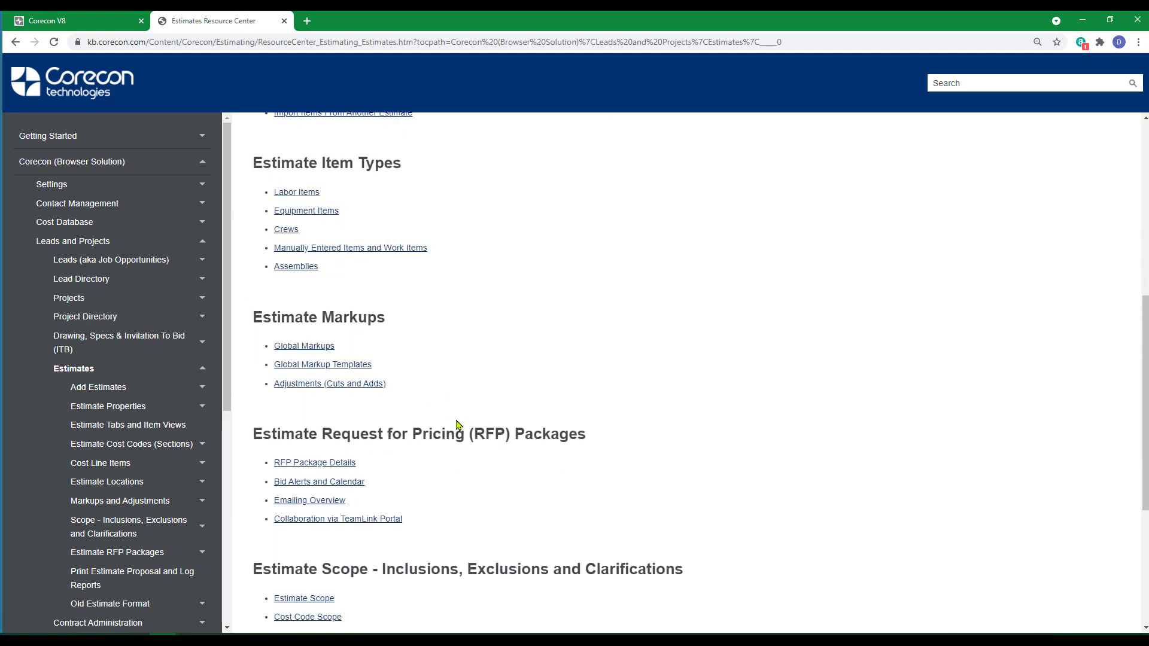